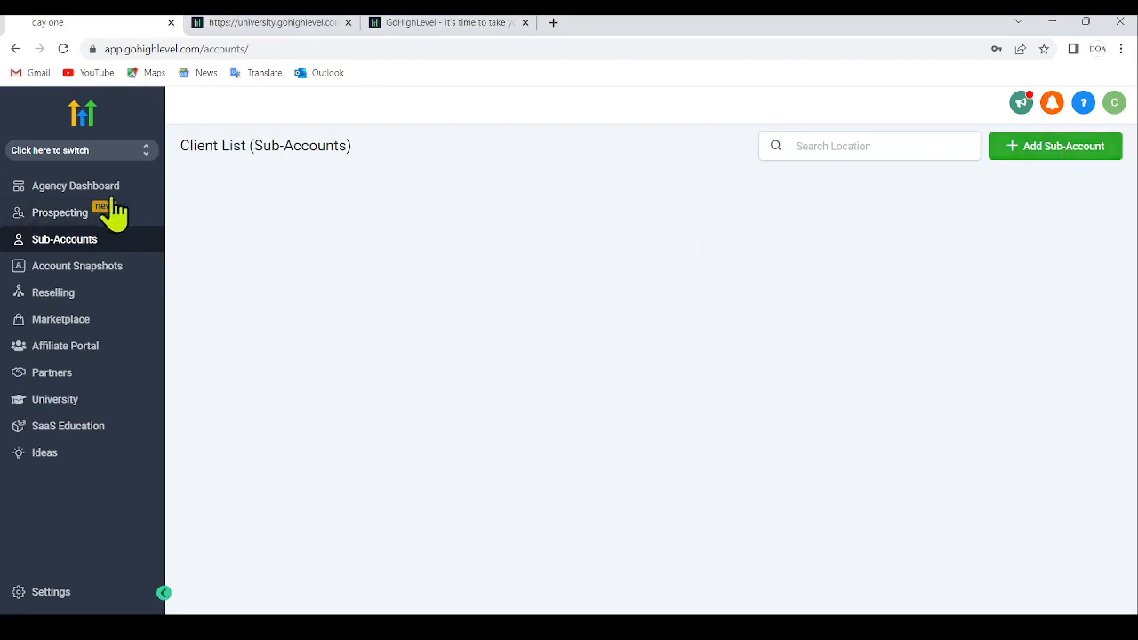
- Start adding a new sub-account based on the Blank Snapshot template
left_click(99, 188)
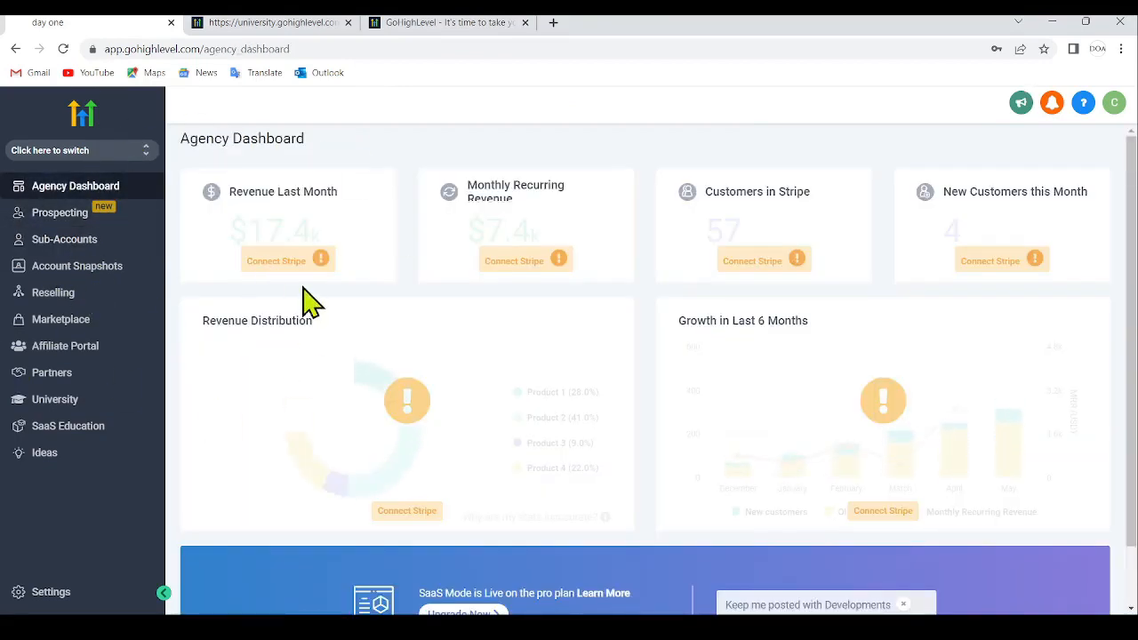
left_click(76, 246)
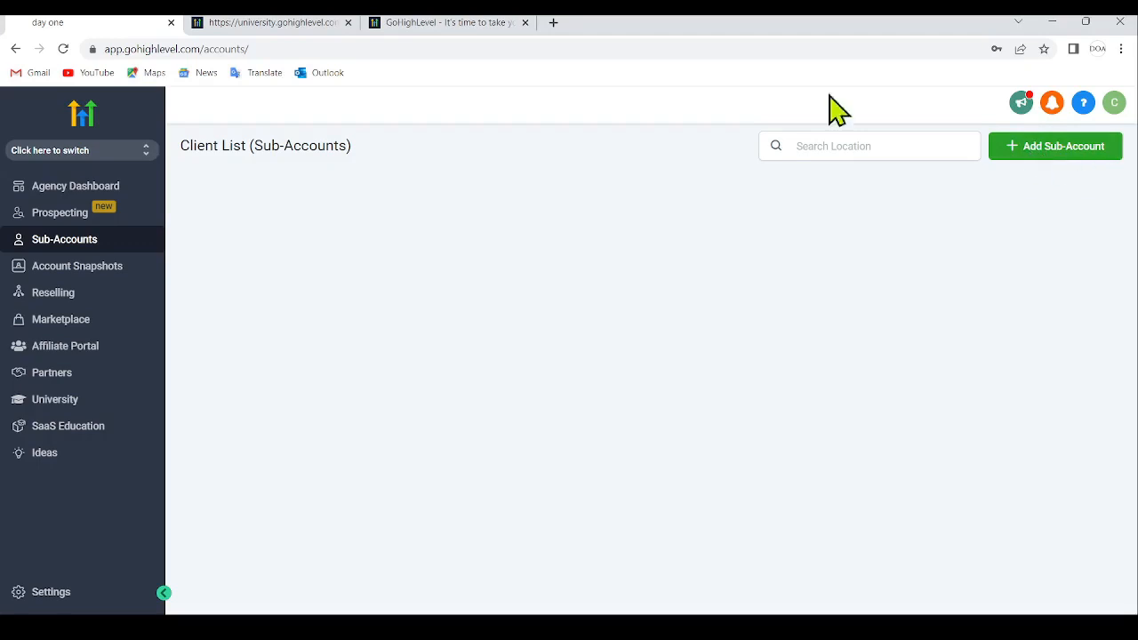
left_click(1071, 149)
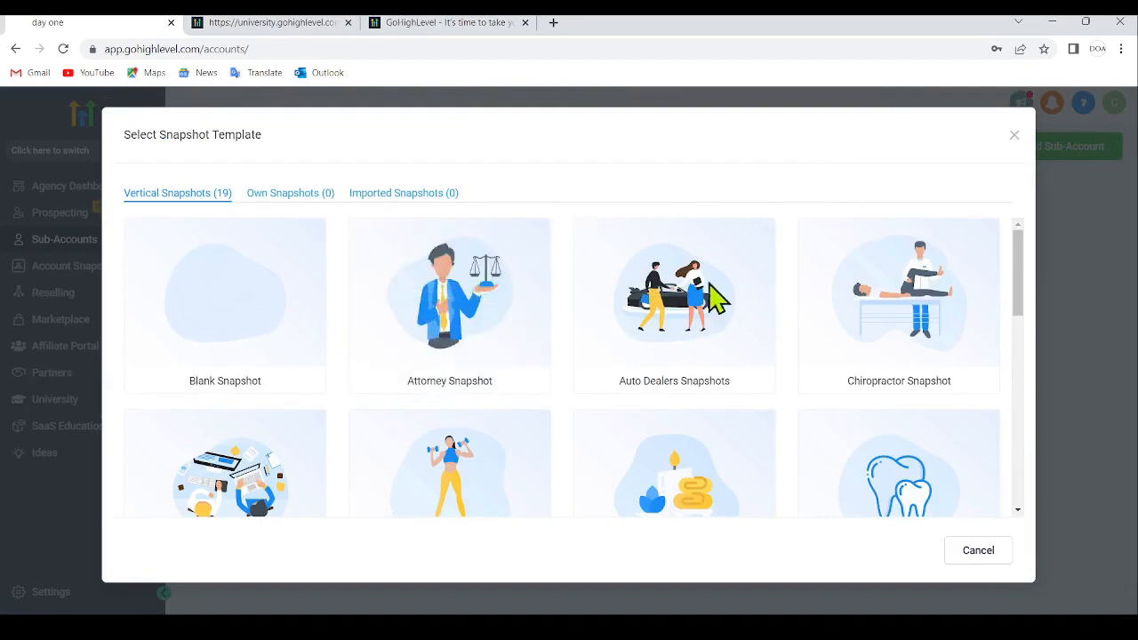
mouse_move(716, 289)
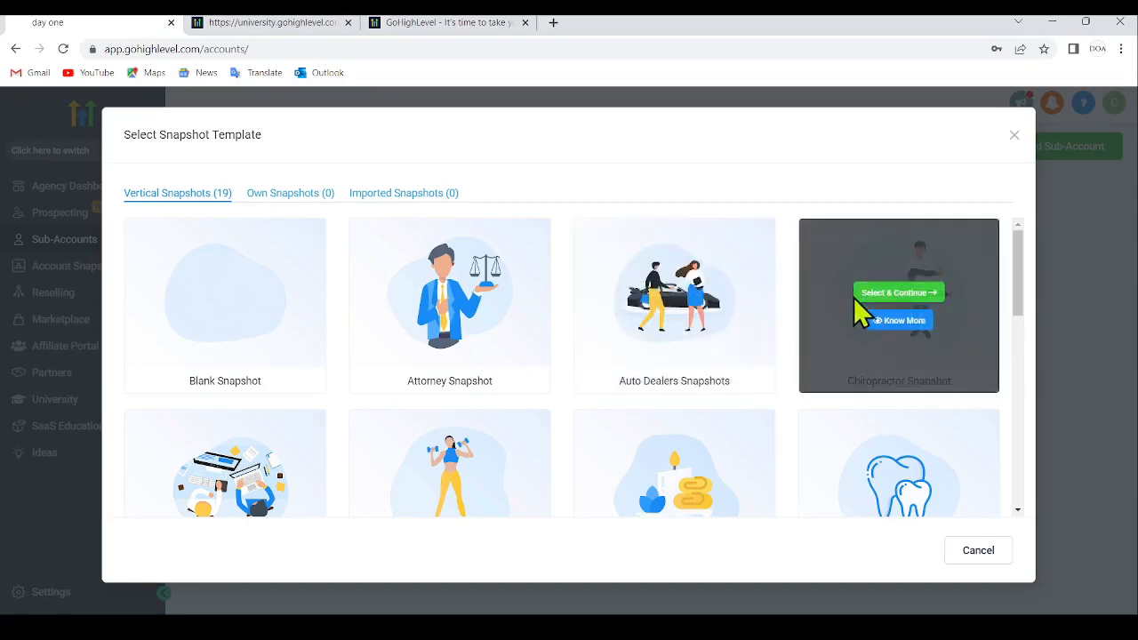
scroll(564, 254, "down", 2)
scroll(534, 400, "down", 3)
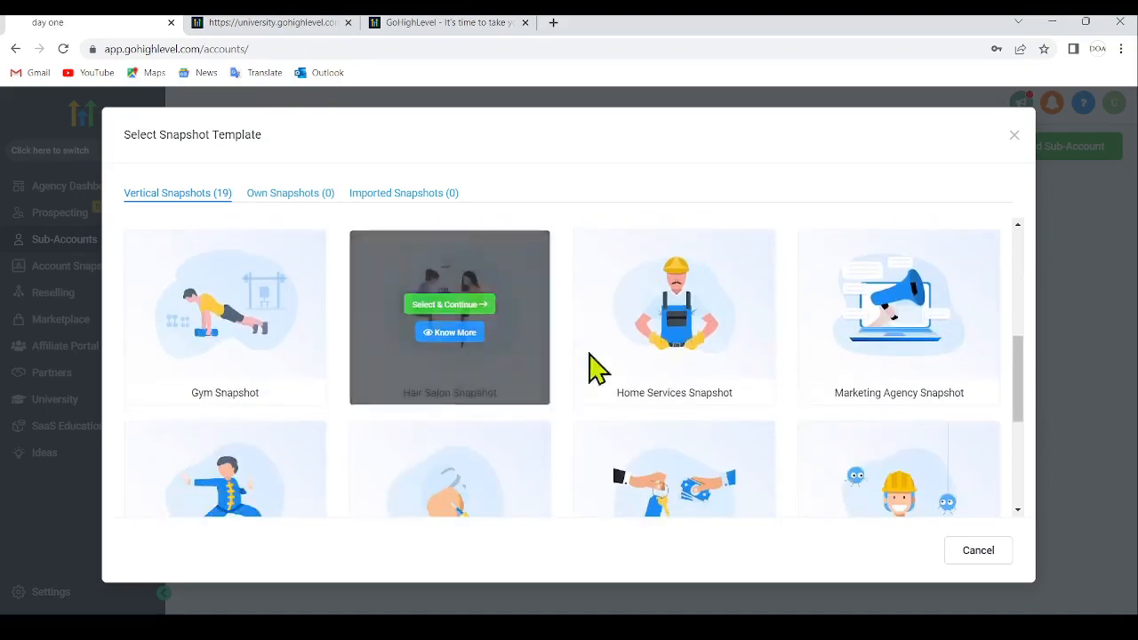
scroll(755, 289, "down", 3)
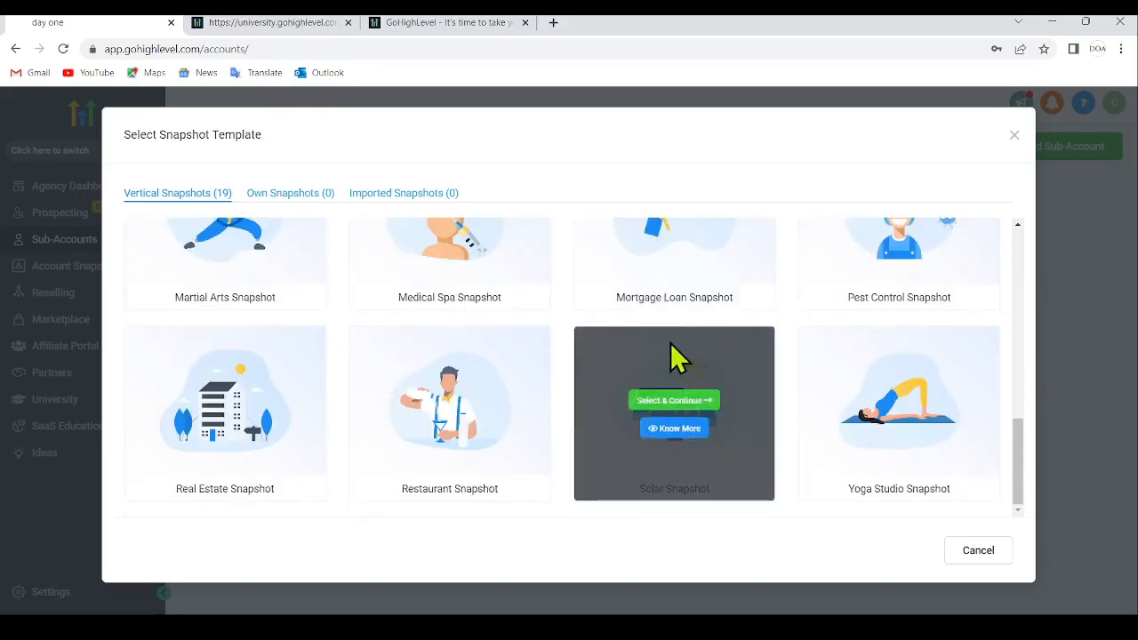
scroll(623, 347, "up", 8)
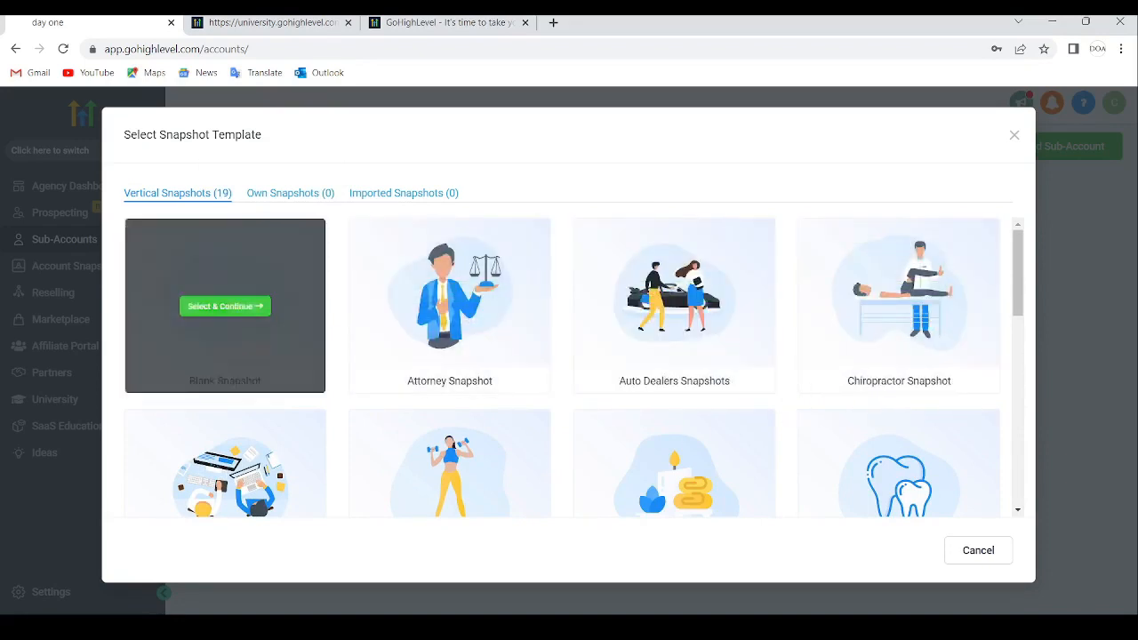
mouse_move(253, 406)
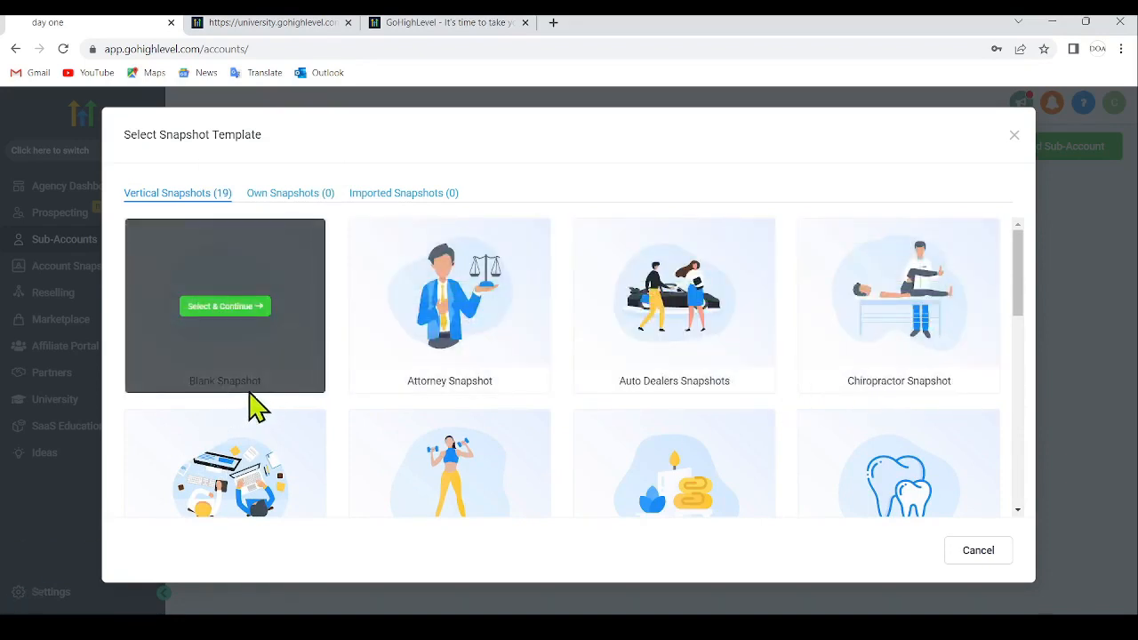
left_click(242, 308)
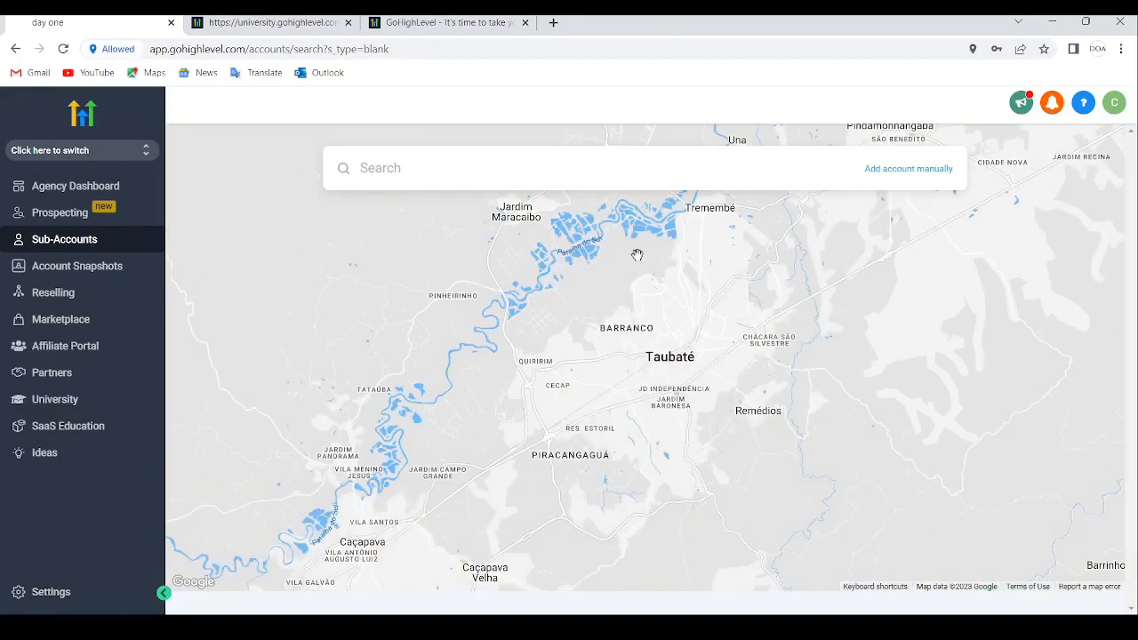
- Search the map for Paris, France and choose the Paris result as the new account's location
left_click(463, 173)
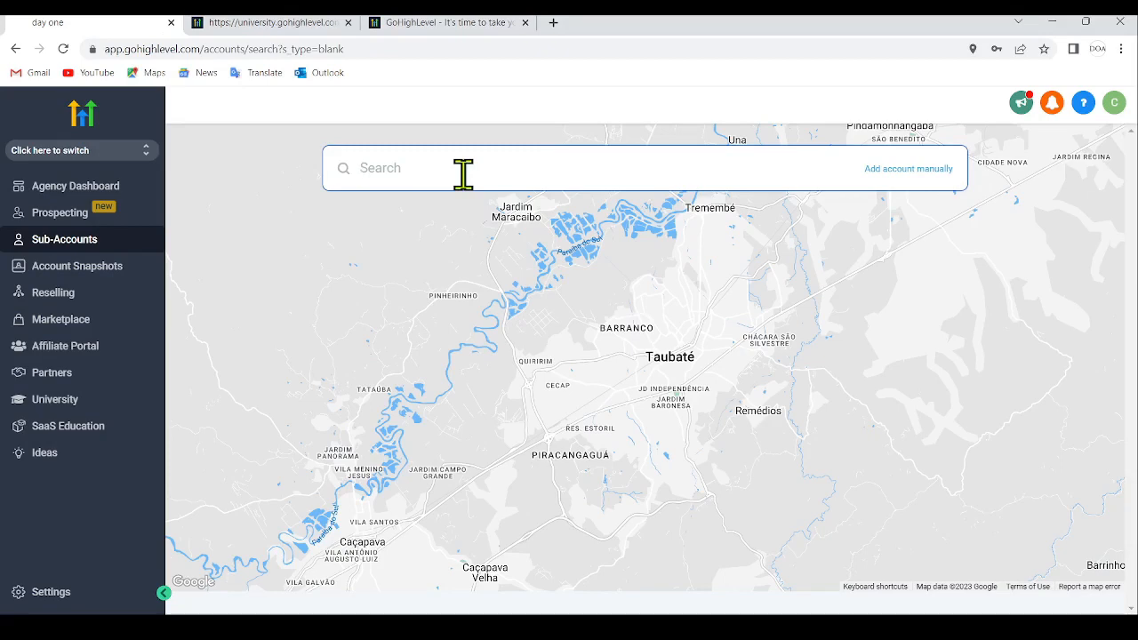
type("paris")
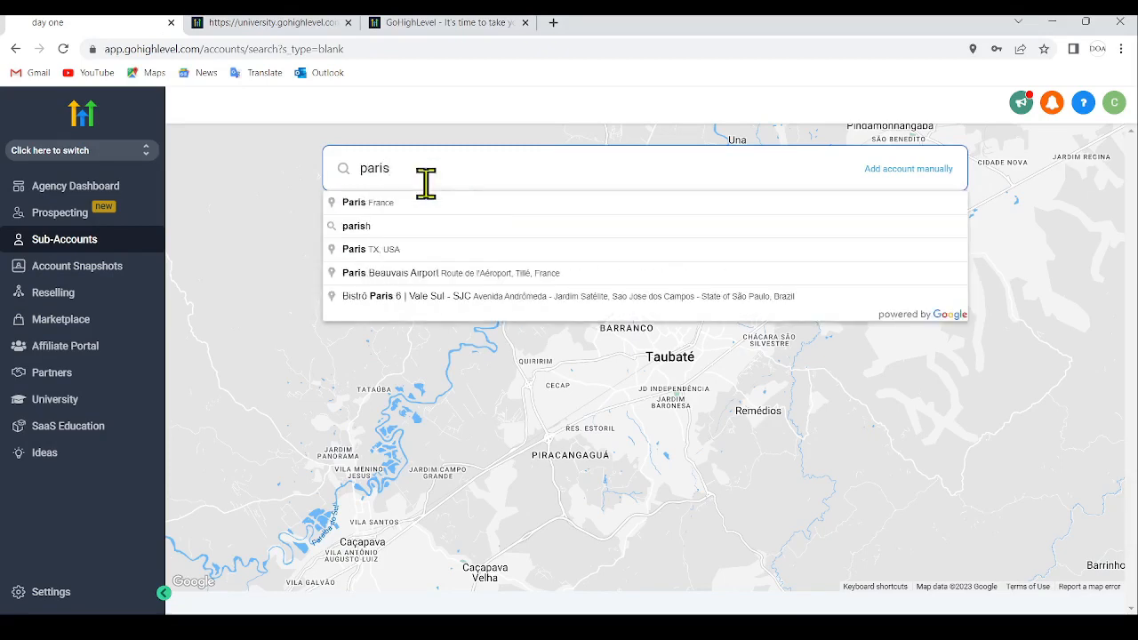
left_click(392, 203)
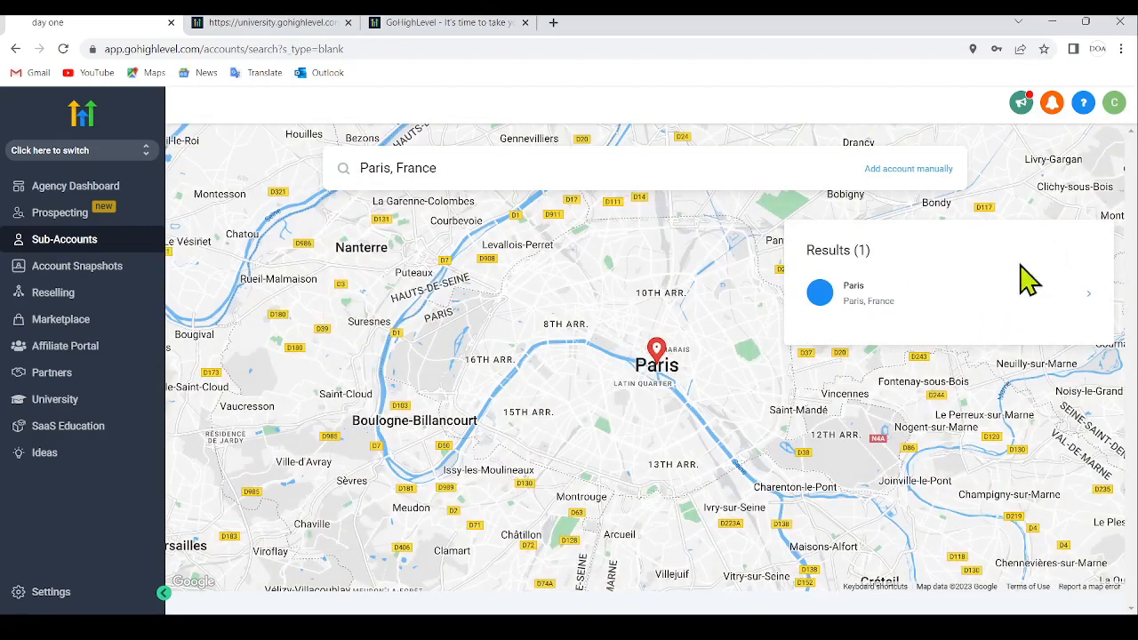
left_click(904, 290)
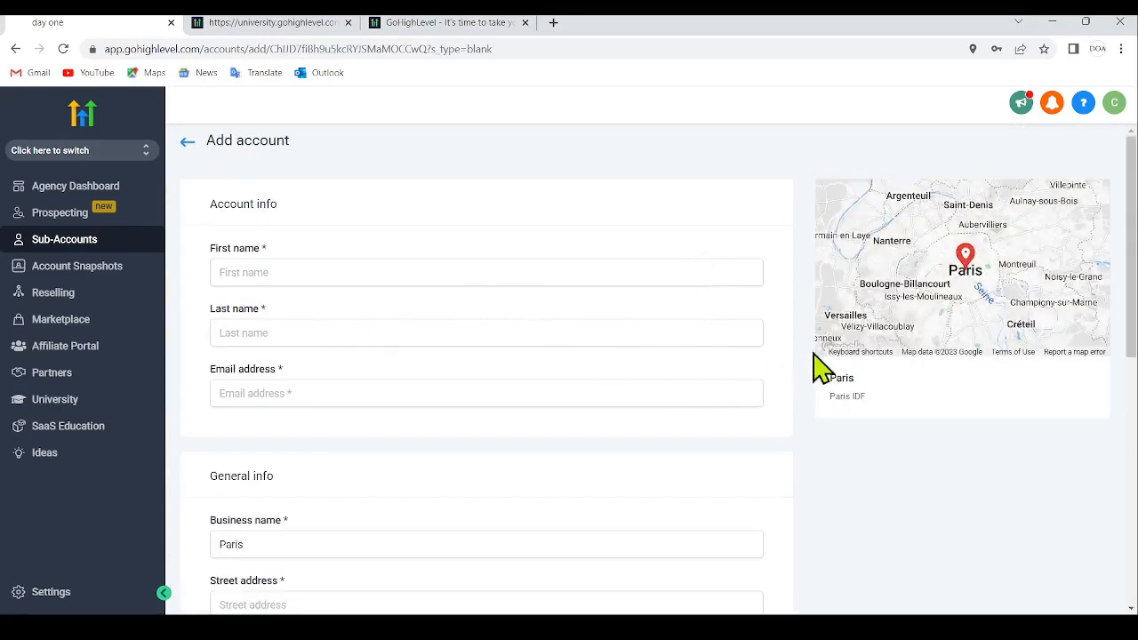
- Fill in the account contact's first name, last name and e-mail address
left_click(349, 279)
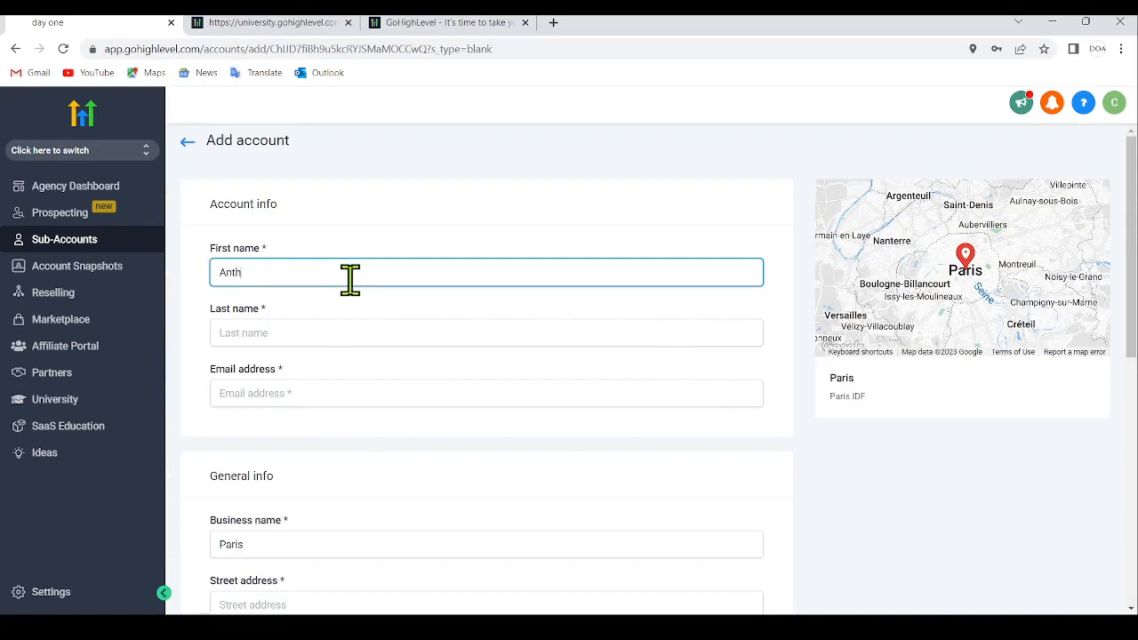
left_click(317, 327)
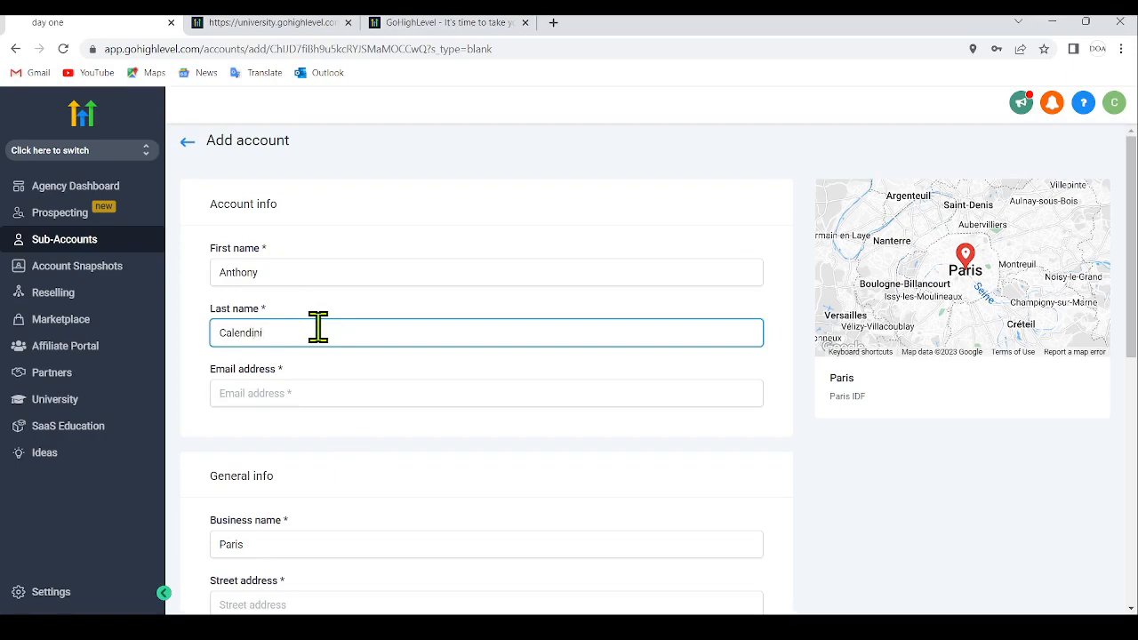
left_click(370, 400)
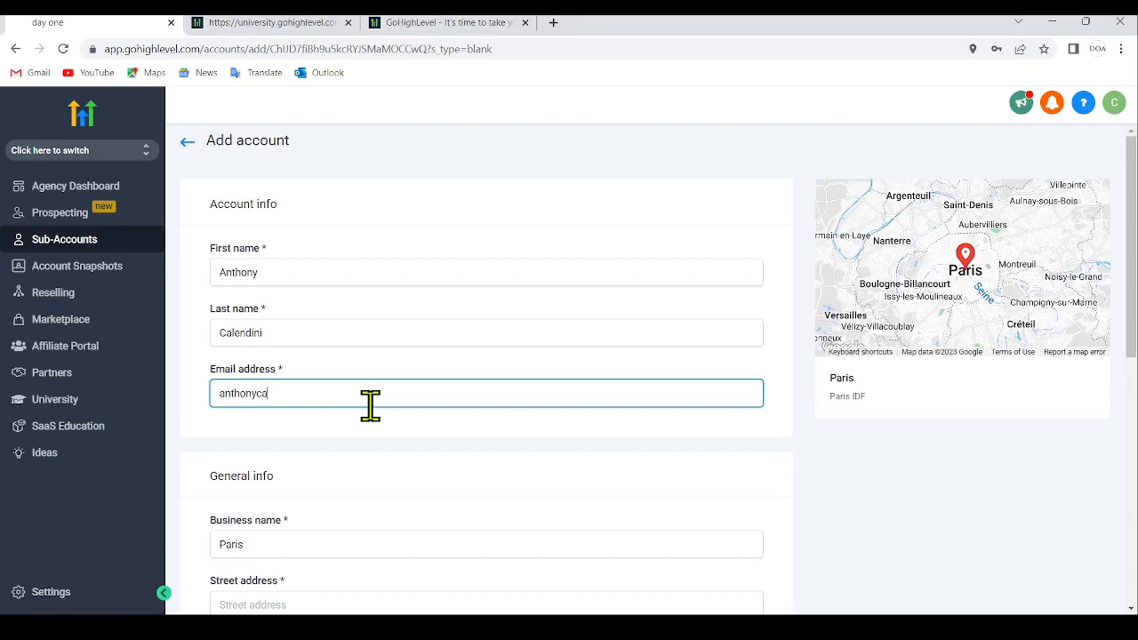
key("BackSpace")
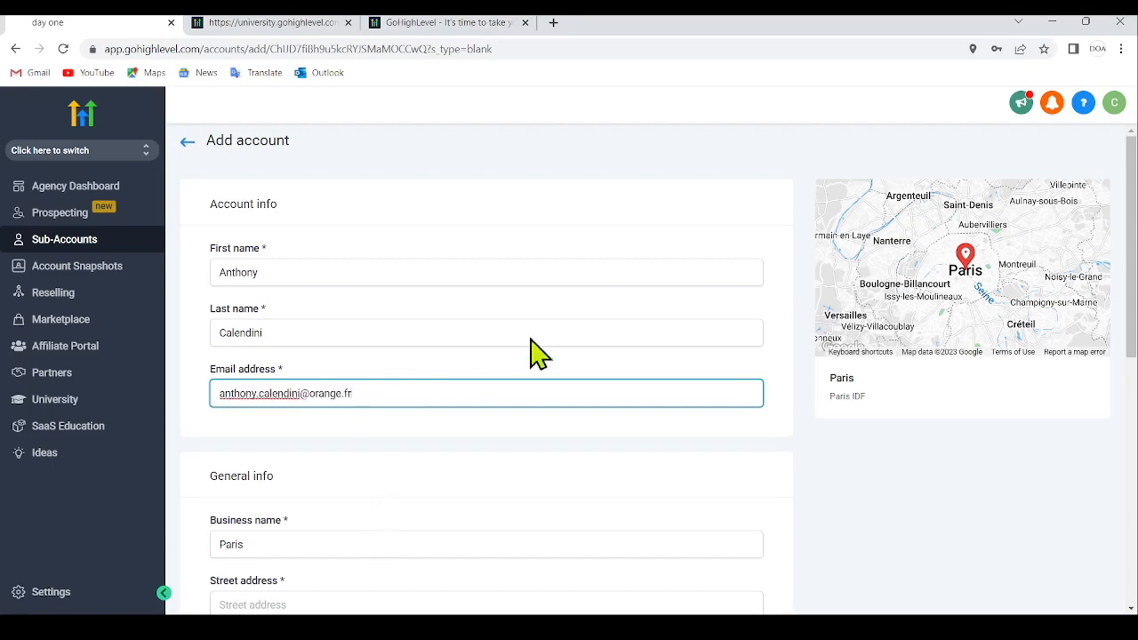
- Set the business name to Test Business and enter the business's street address
scroll(606, 318, "down", 3)
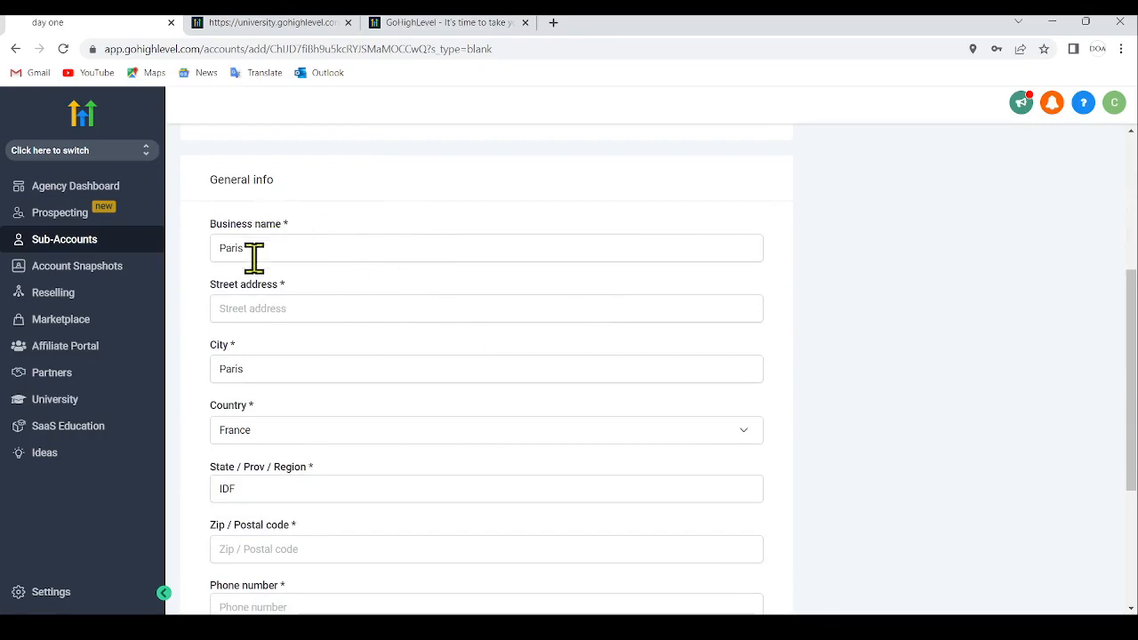
left_click(307, 247)
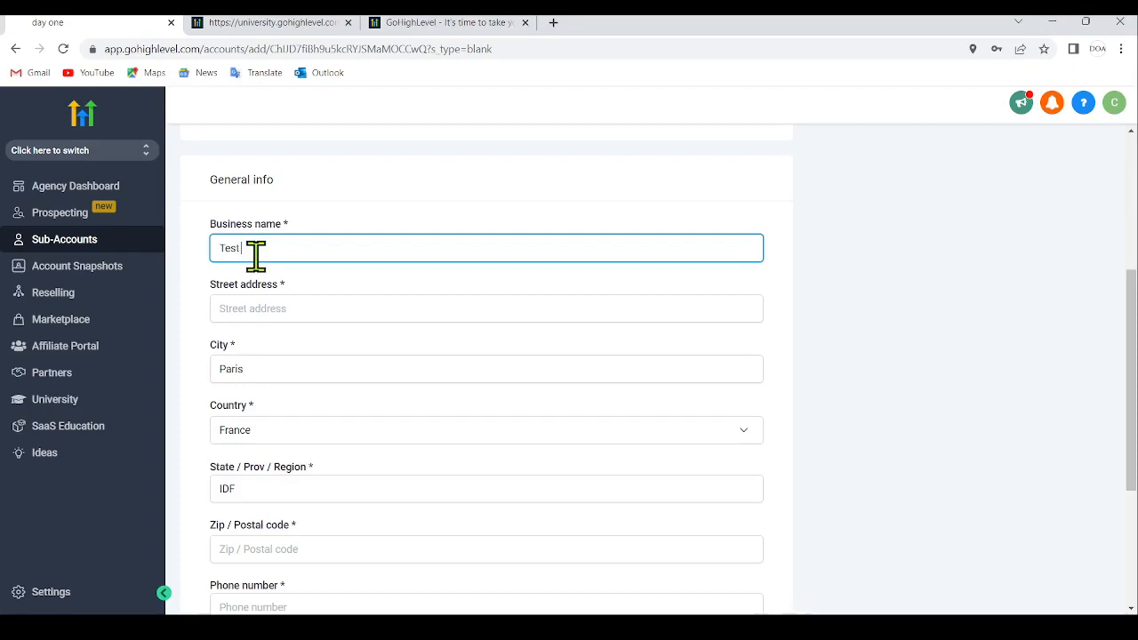
type("Test Business")
left_click(265, 311)
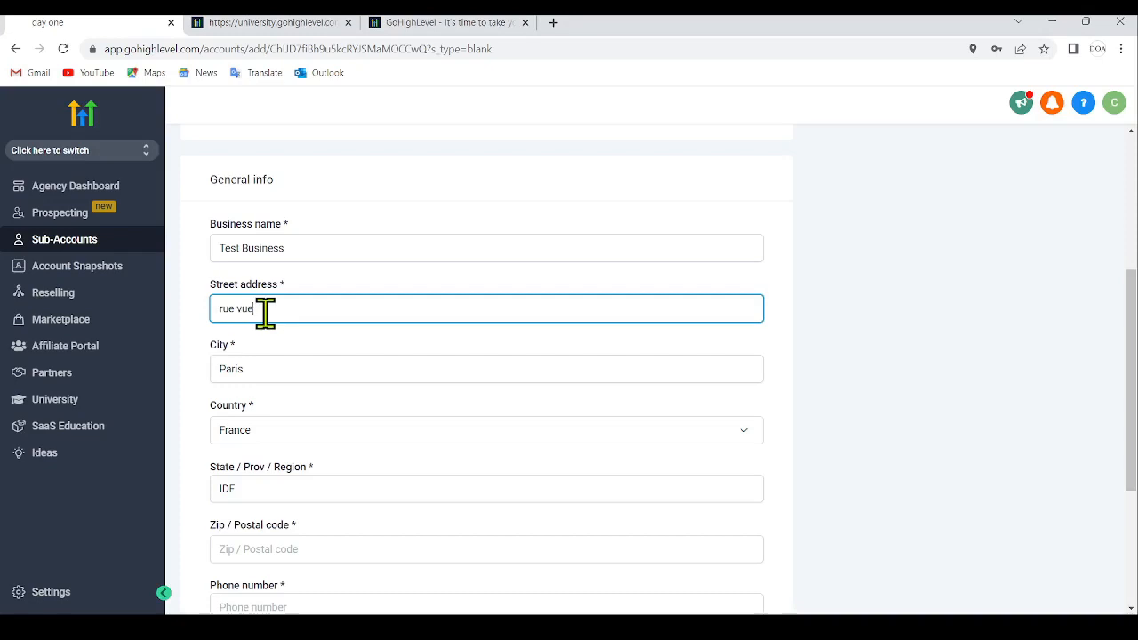
- Enter the business's postal code and phone number in the general info
scroll(316, 334, "down", 3)
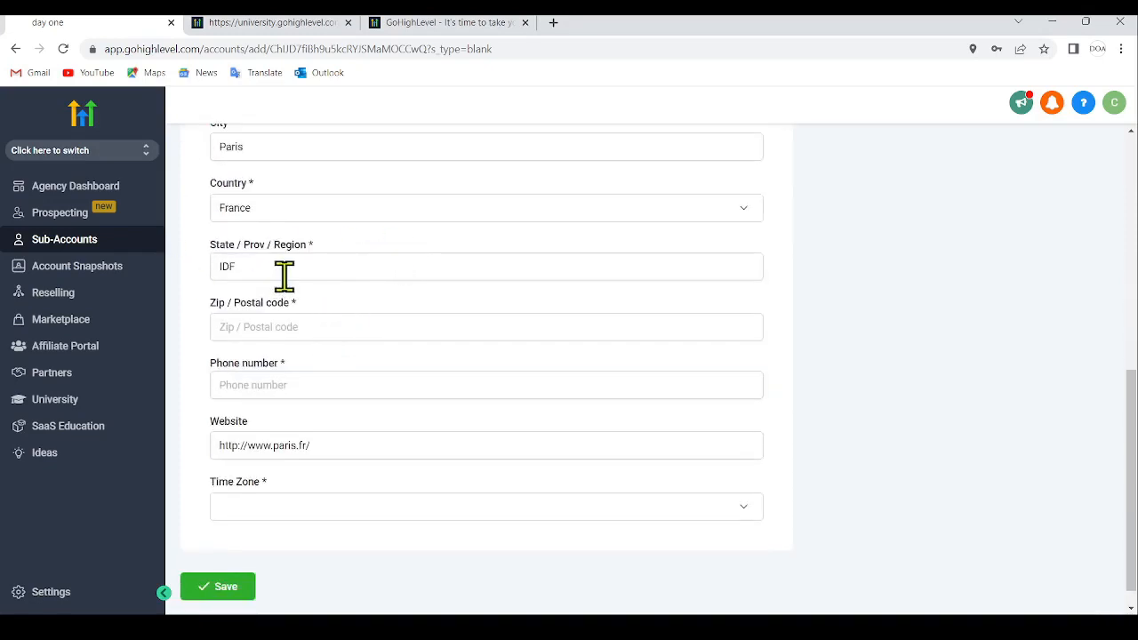
scroll(419, 267, "down", 1)
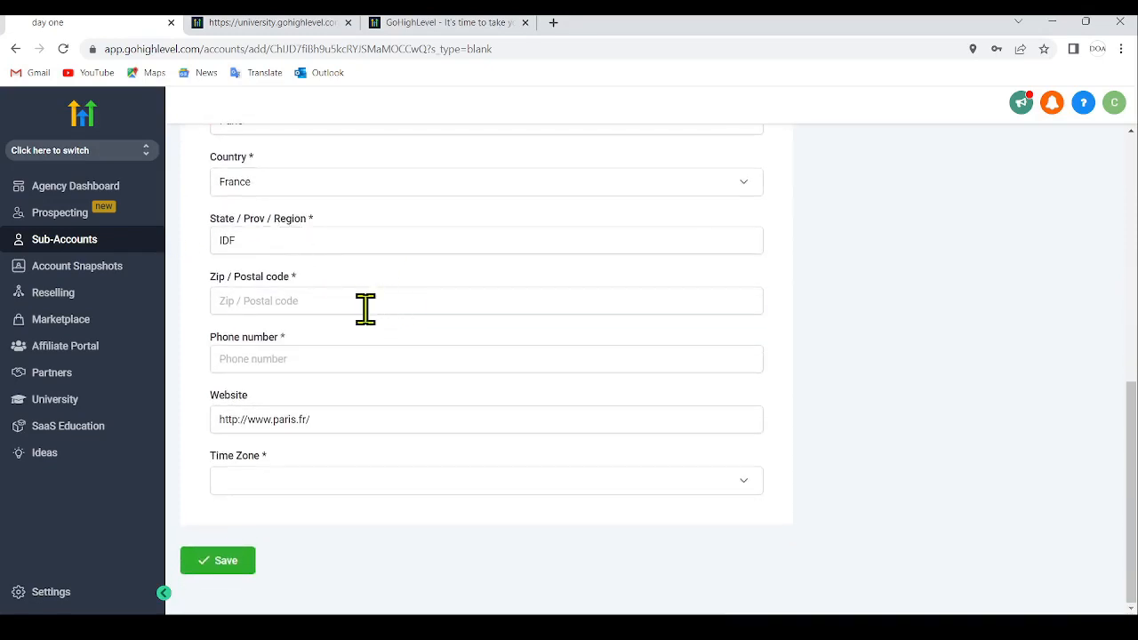
left_click(365, 309)
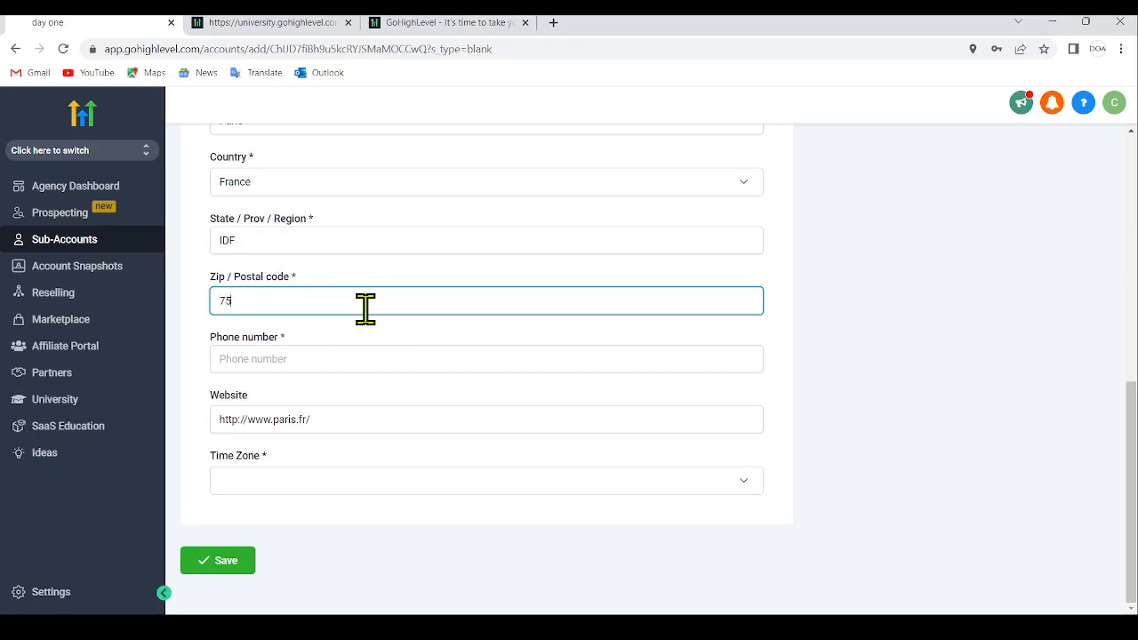
left_click(283, 362)
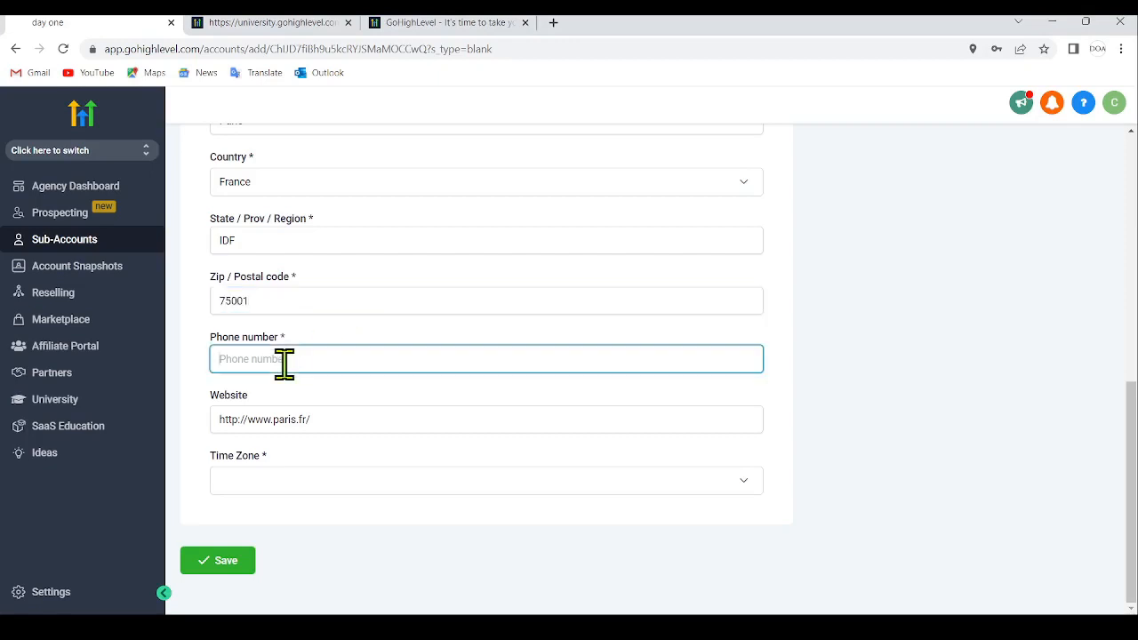
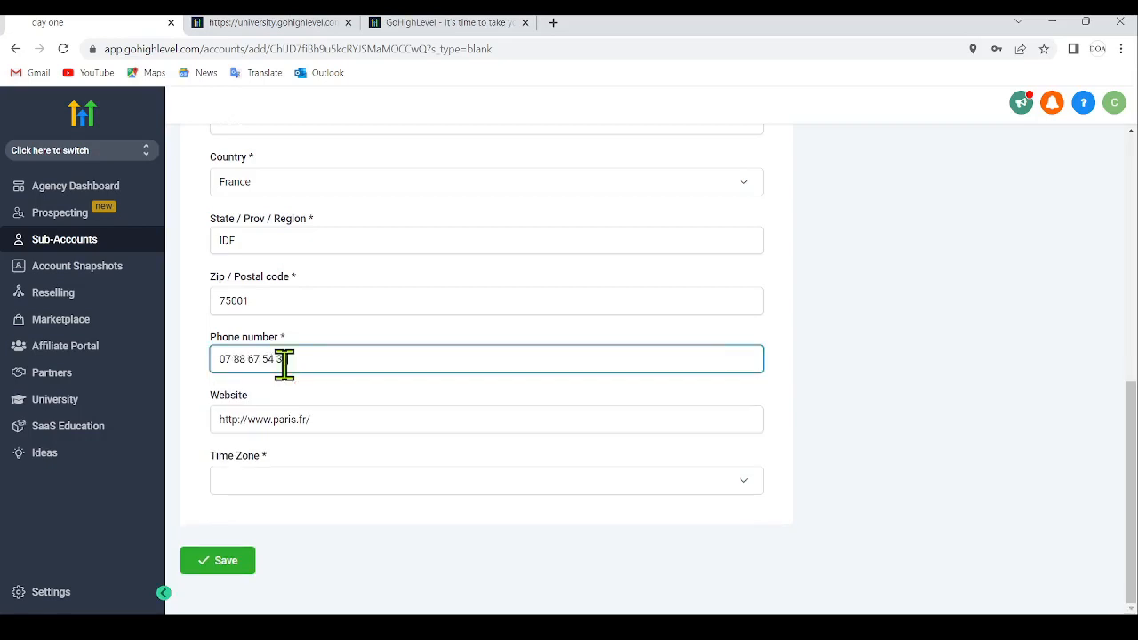
left_click(343, 427)
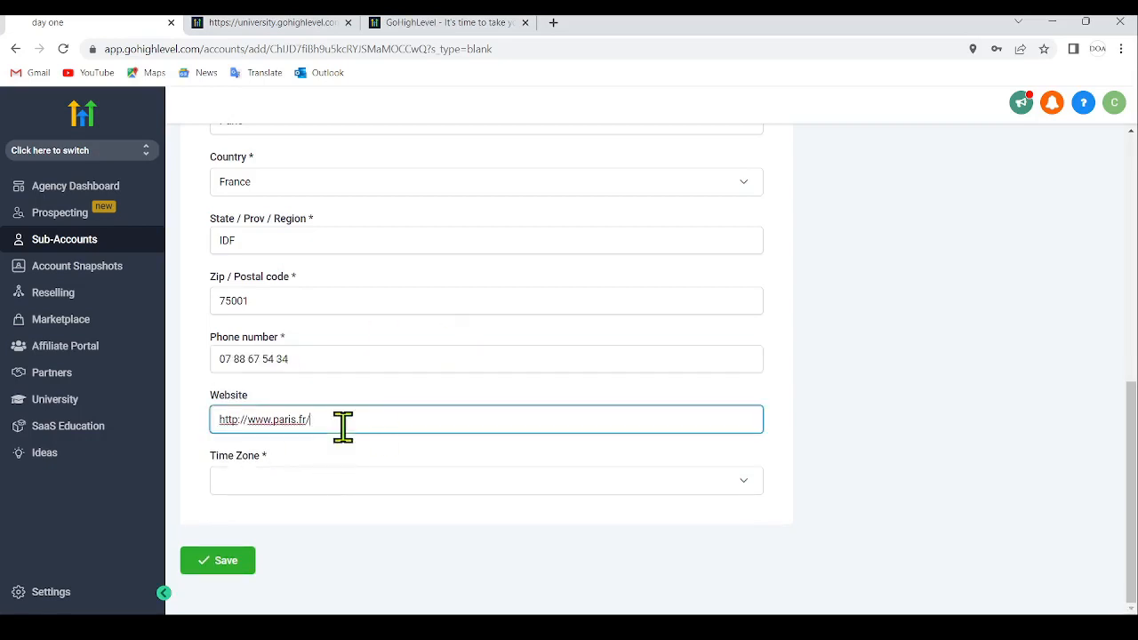
- Set the time zone to GMT+02:00 Europe/Madrid (CEST) and save the new sub-account
left_click(249, 484)
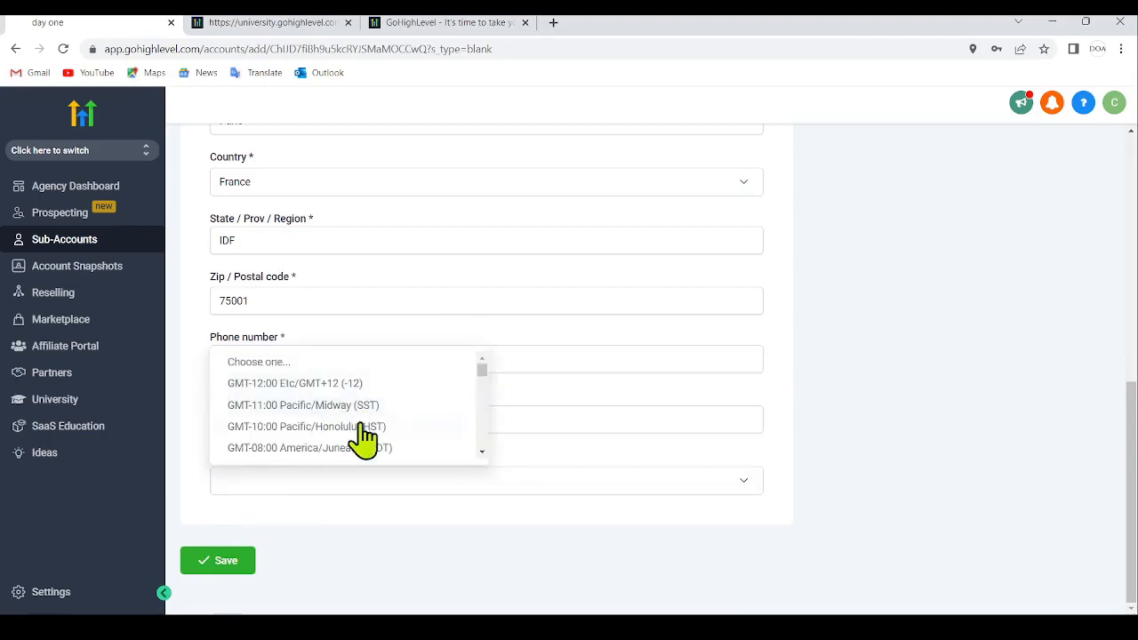
scroll(369, 438, "down", 12)
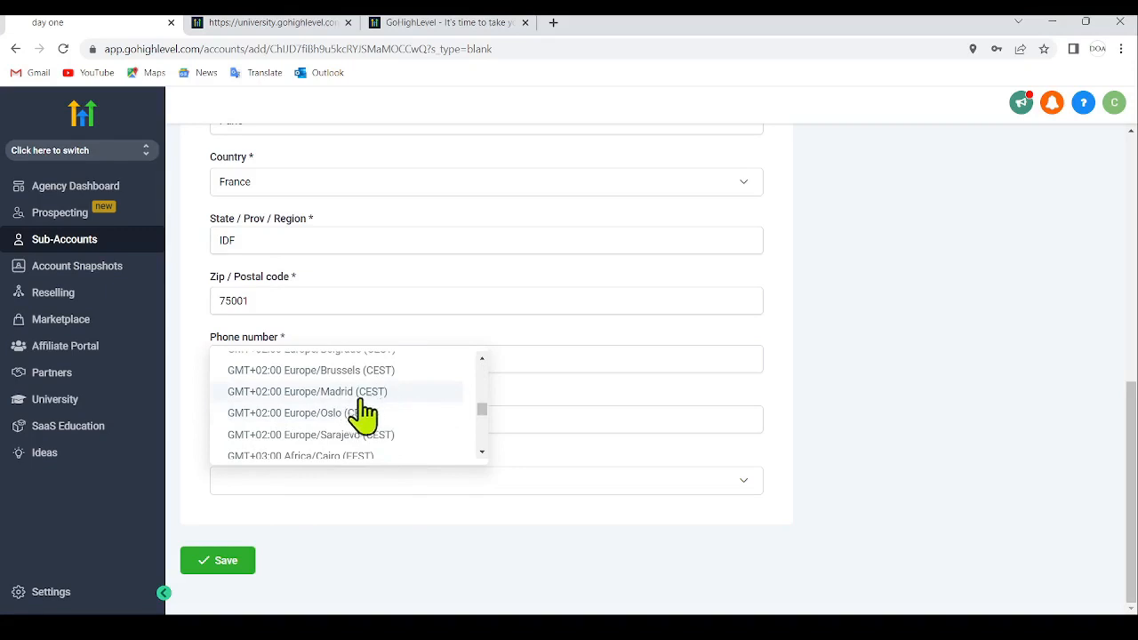
left_click(364, 393)
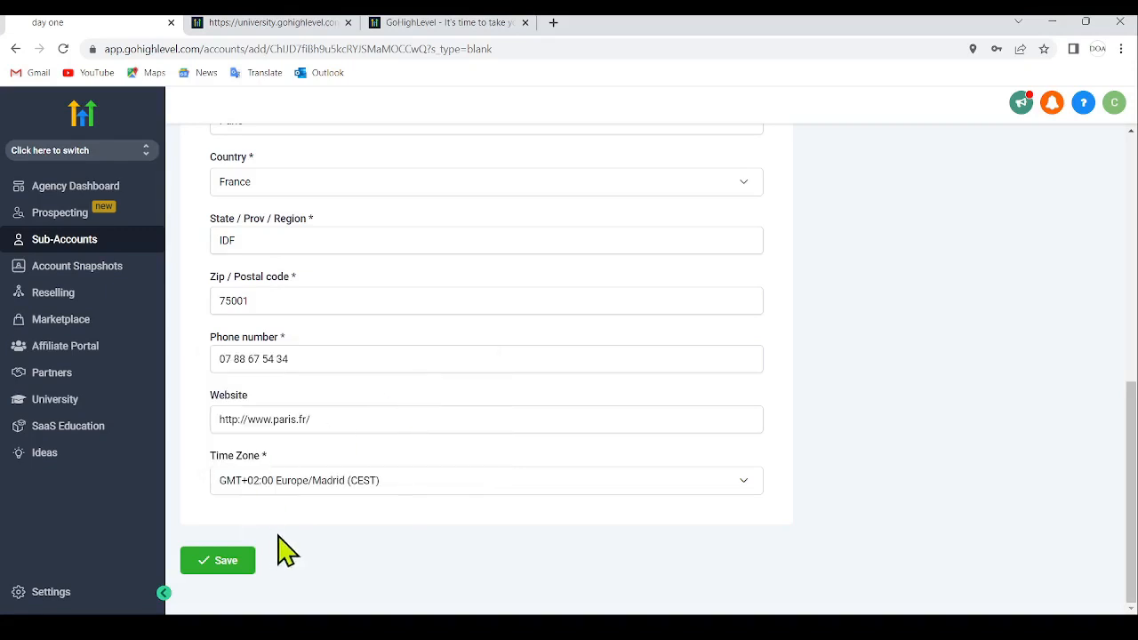
left_click(245, 562)
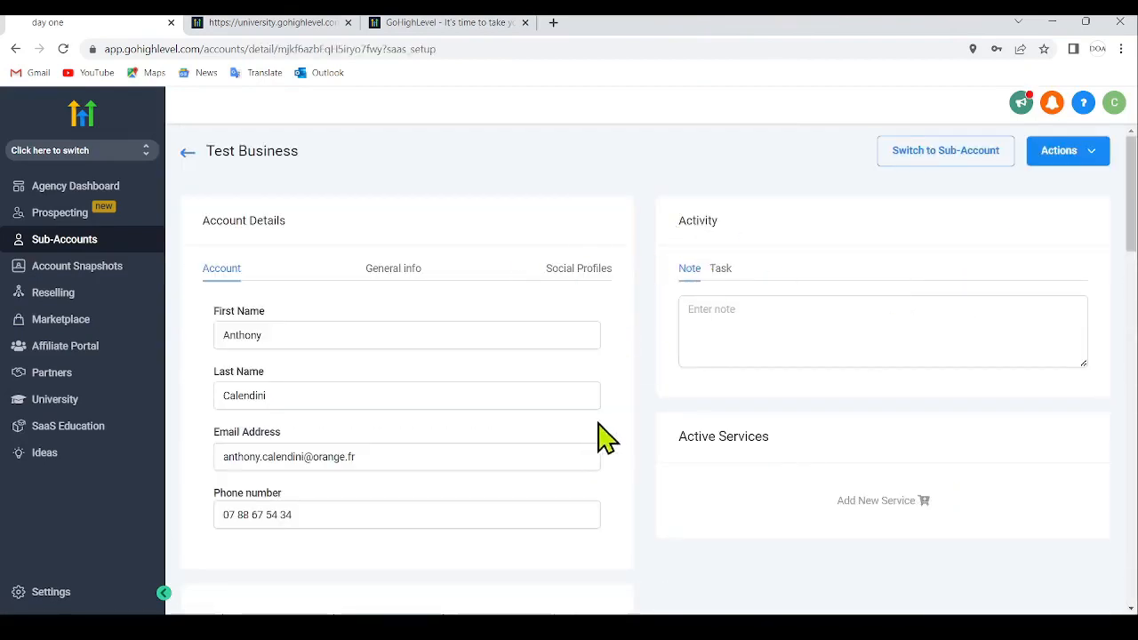
- Review the Test Business account page, including its general info and social profile fields
scroll(400, 414, "down", 3)
scroll(422, 428, "down", 2)
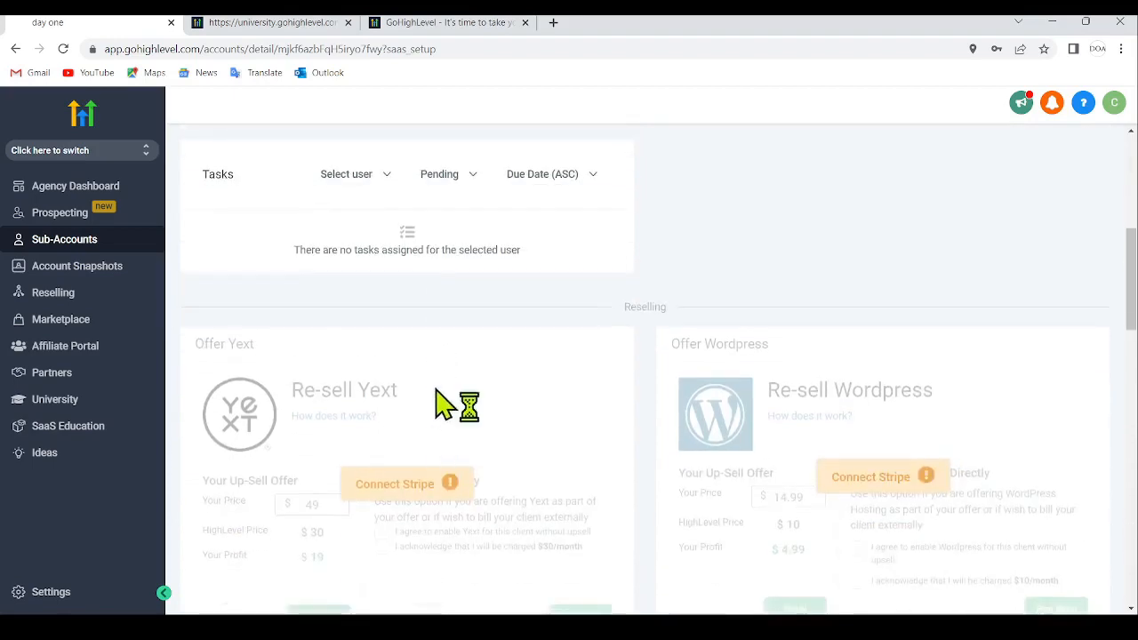
scroll(457, 401, "up", 5)
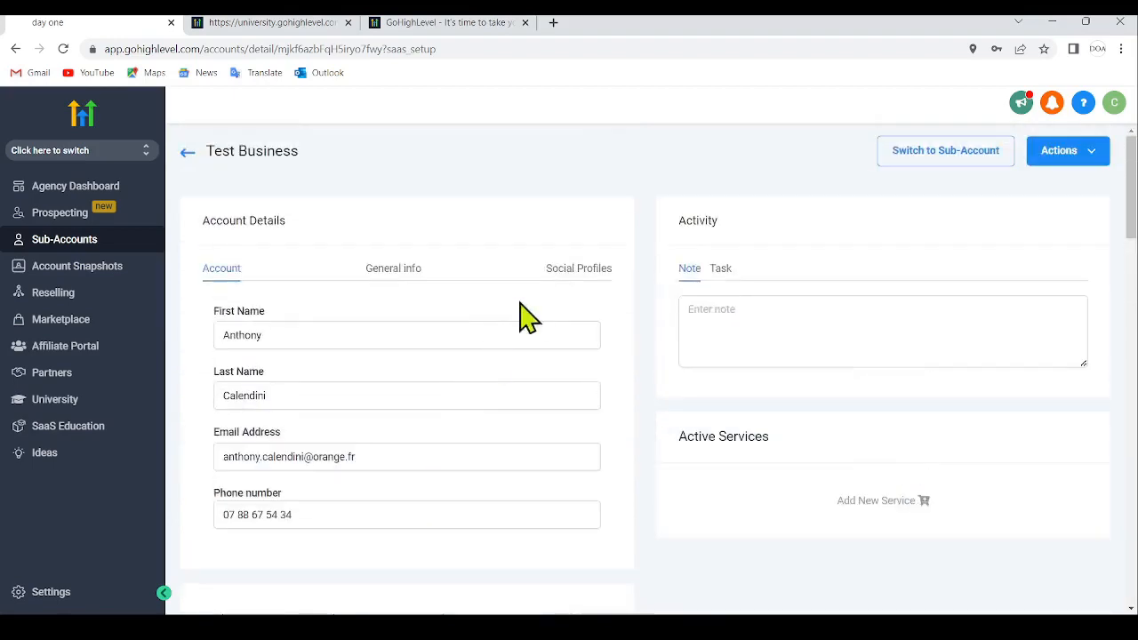
left_click(394, 271)
scroll(432, 329, "down", 8)
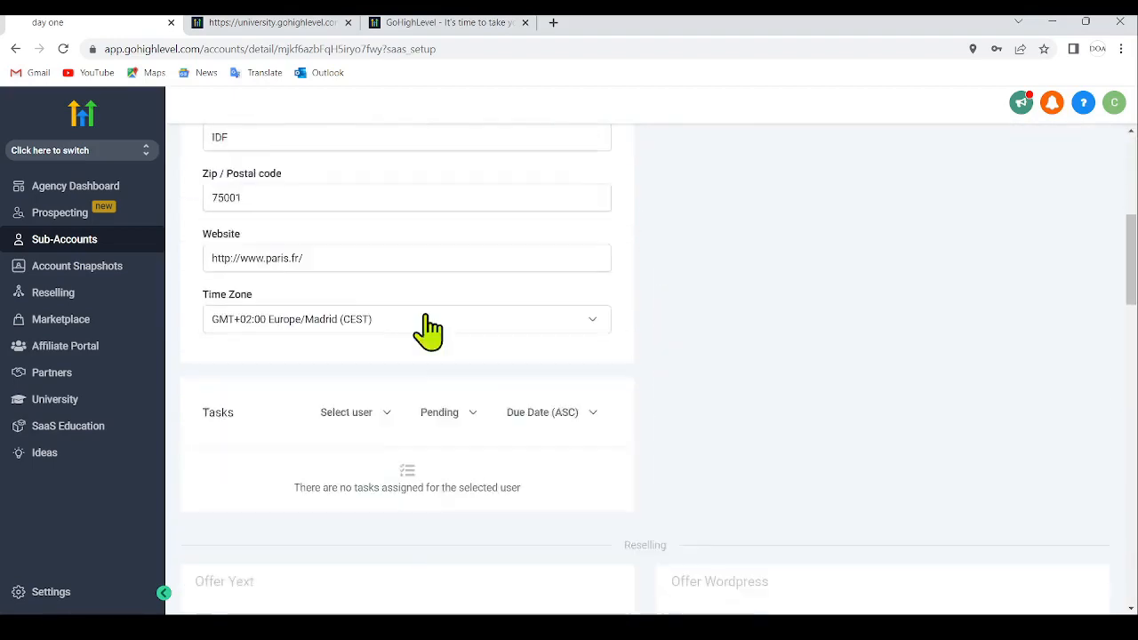
scroll(444, 330, "up", 8)
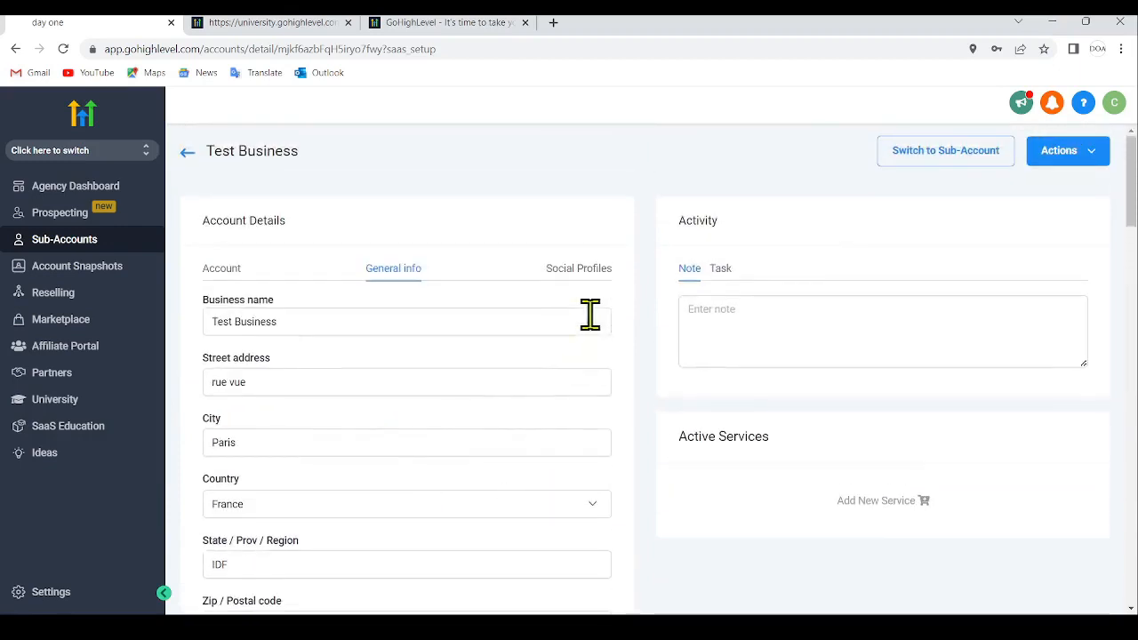
left_click(592, 271)
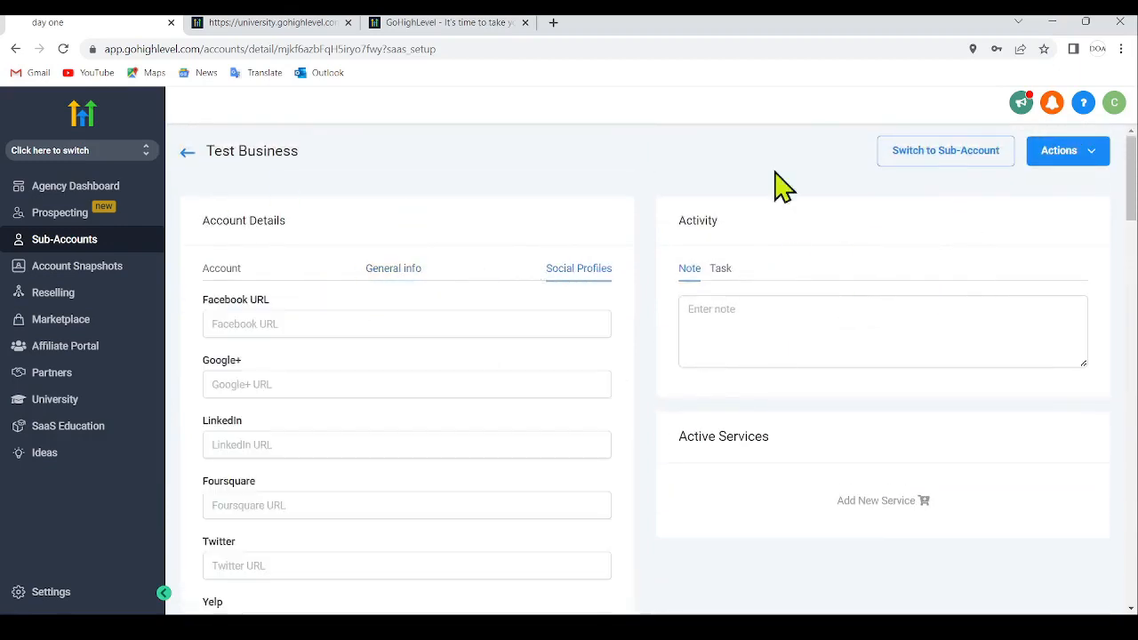
- Examine the social profile fields on the Test Business account page, along with its tasks and reselling offers
left_click(310, 330)
left_click(267, 382)
left_click(296, 440)
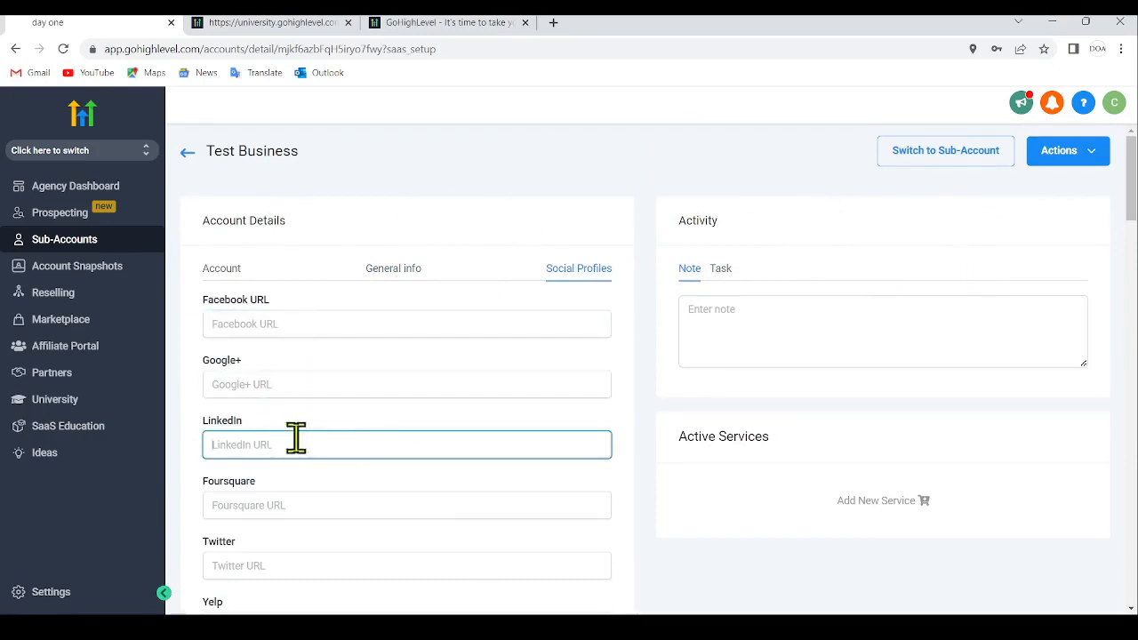
scroll(267, 418, "down", 3)
left_click(299, 320)
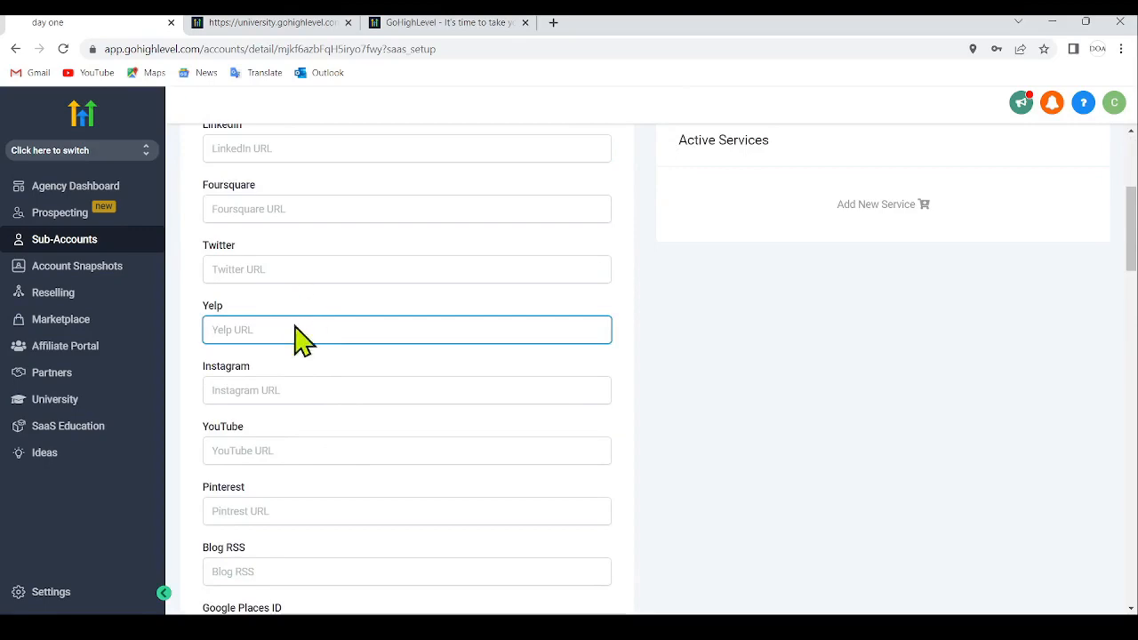
left_click(300, 395)
left_click(304, 442)
scroll(266, 387, "down", 2)
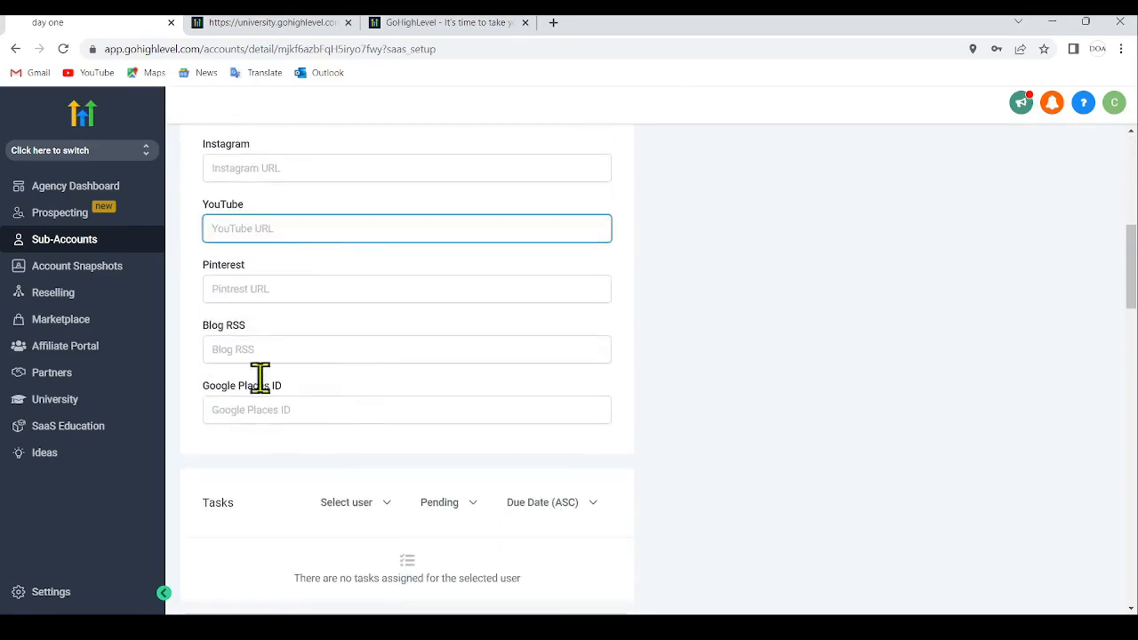
left_click(280, 355)
left_click(286, 409)
scroll(445, 382, "down", 3)
scroll(476, 378, "down", 5)
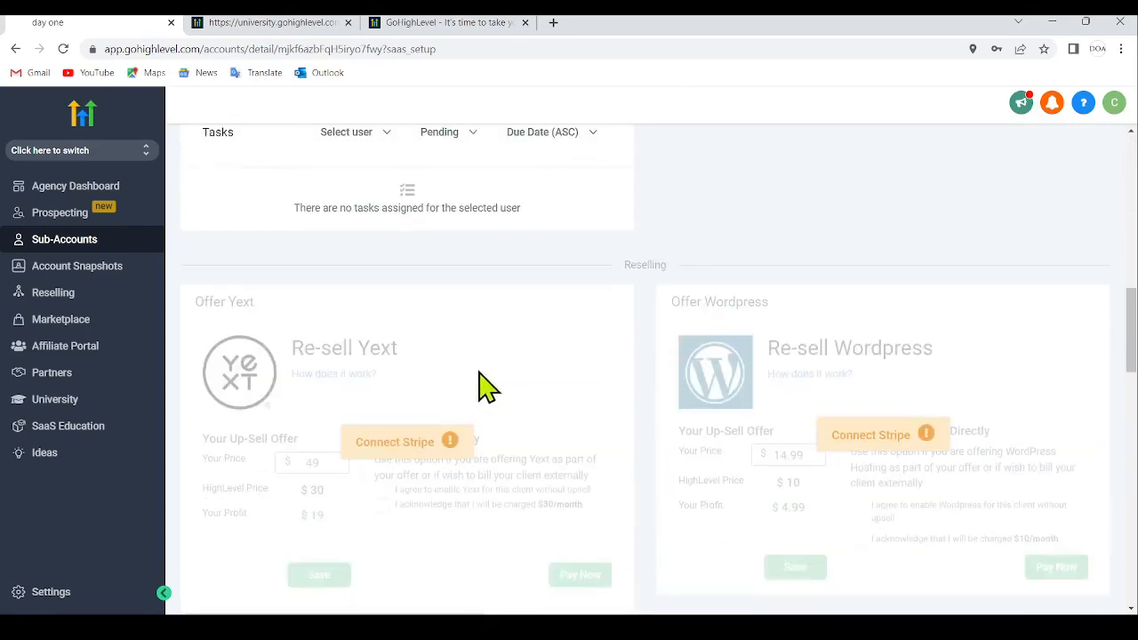
scroll(457, 333, "up", 10)
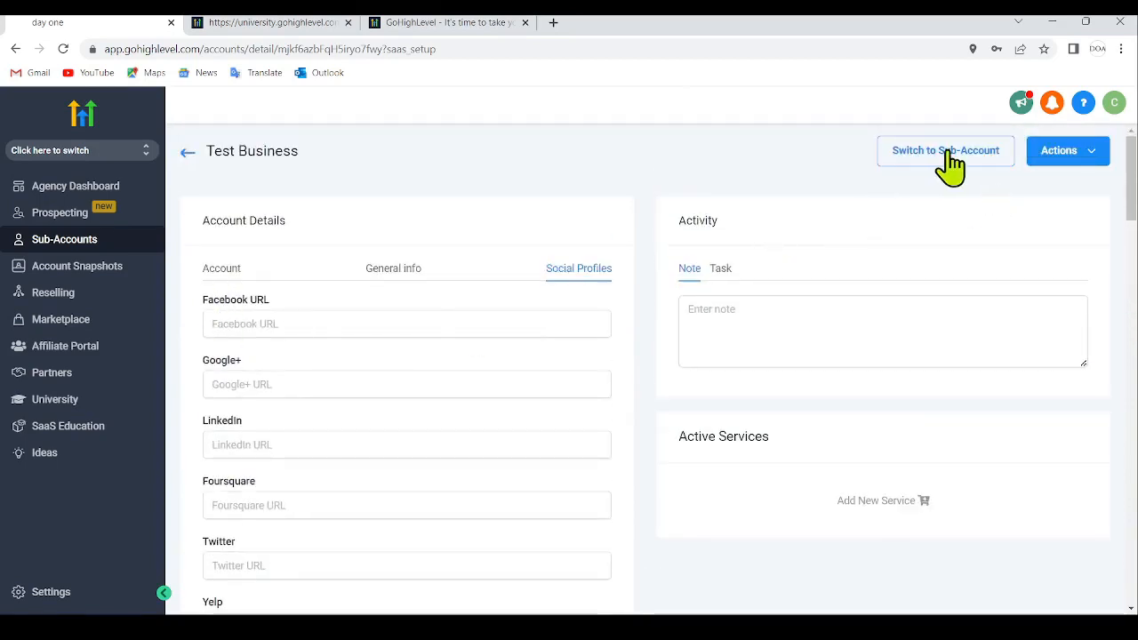
- Switch to the Test Business sub-account and return to the agency view
left_click(1089, 159)
left_click(1092, 160)
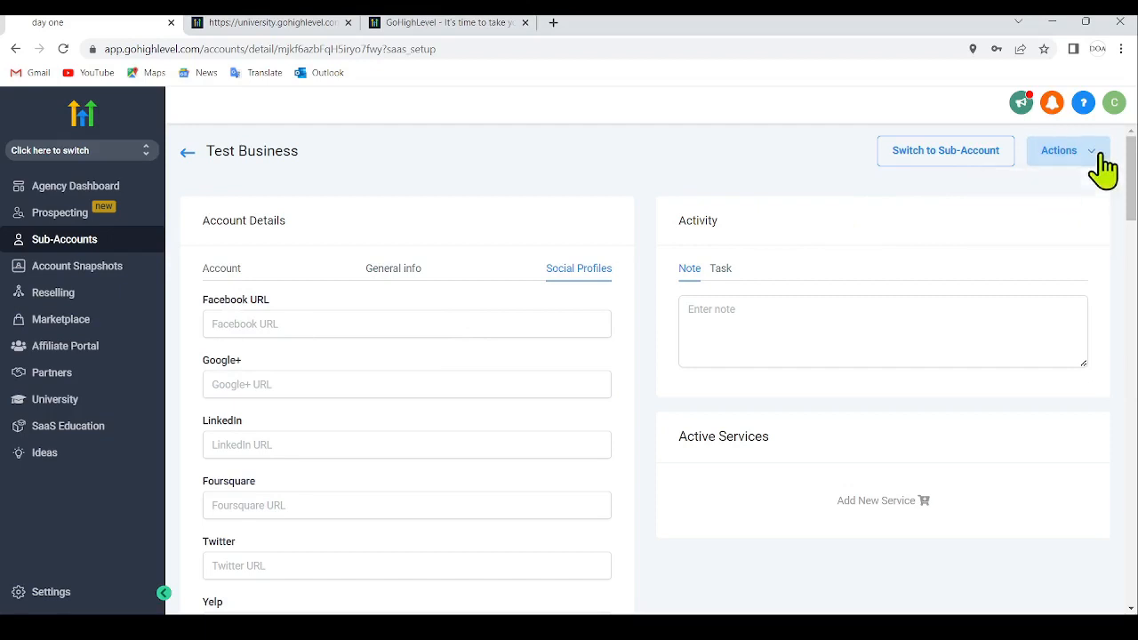
left_click(921, 161)
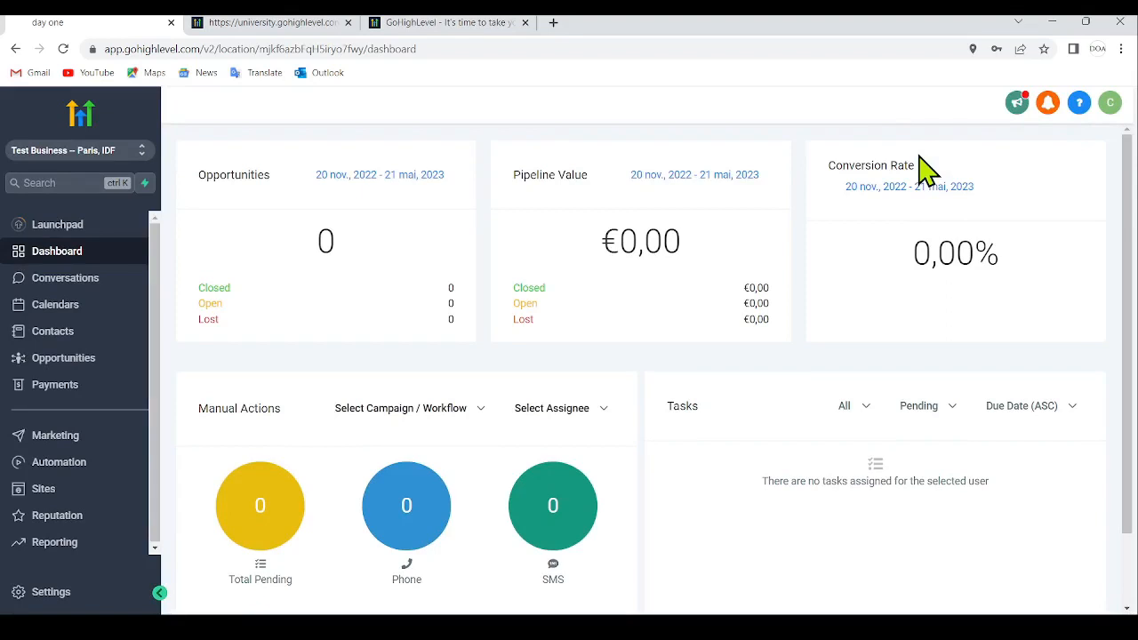
left_click(135, 164)
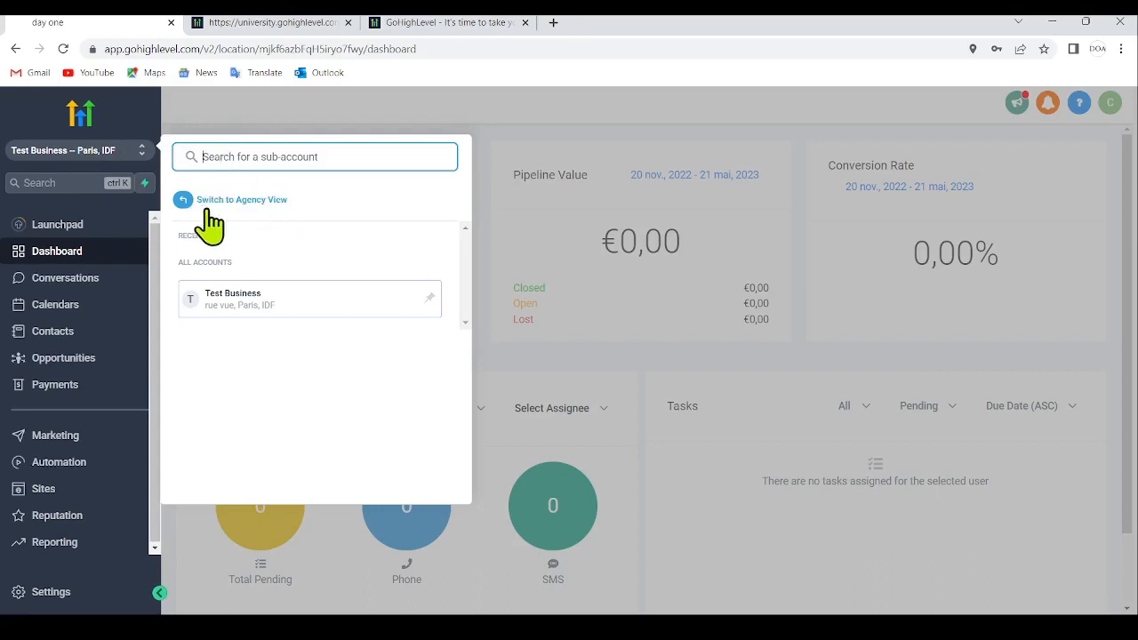
left_click(240, 207)
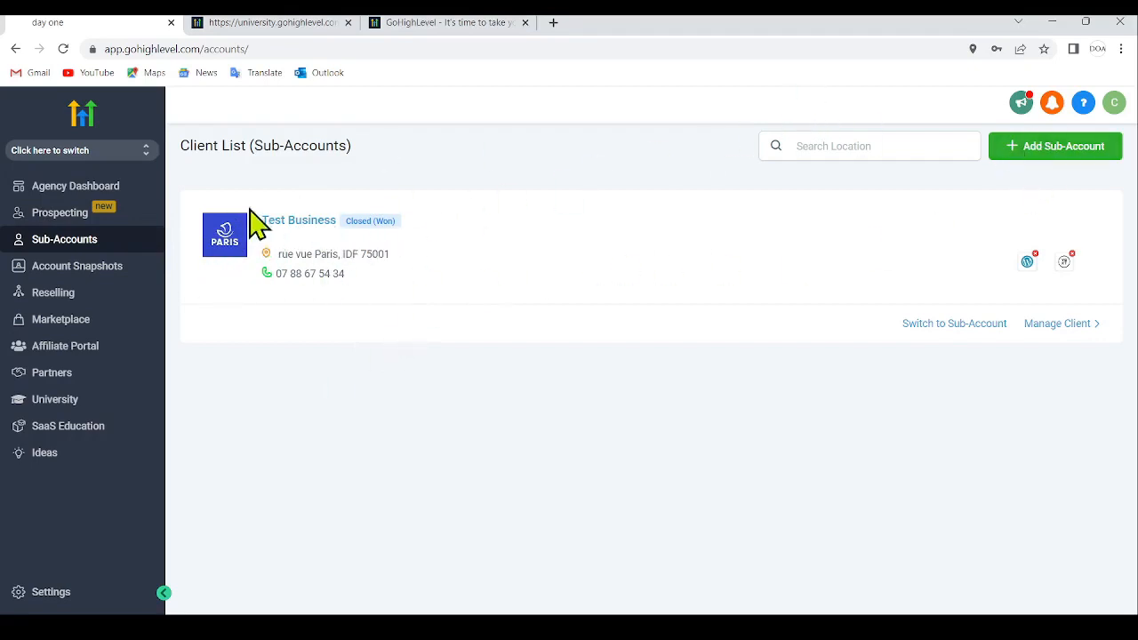
- Examine the Test Business entry in the client list, including its name, address and phone number
left_click_drag(229, 193, 412, 264)
left_click(411, 263)
left_click_drag(241, 302, 355, 340)
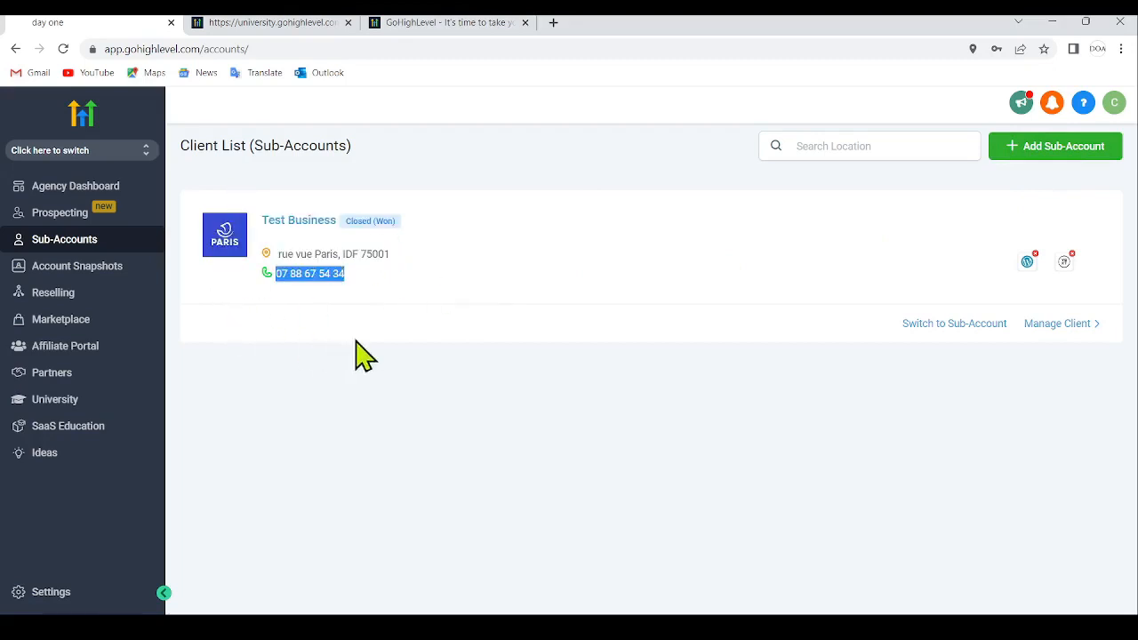
left_click(389, 345)
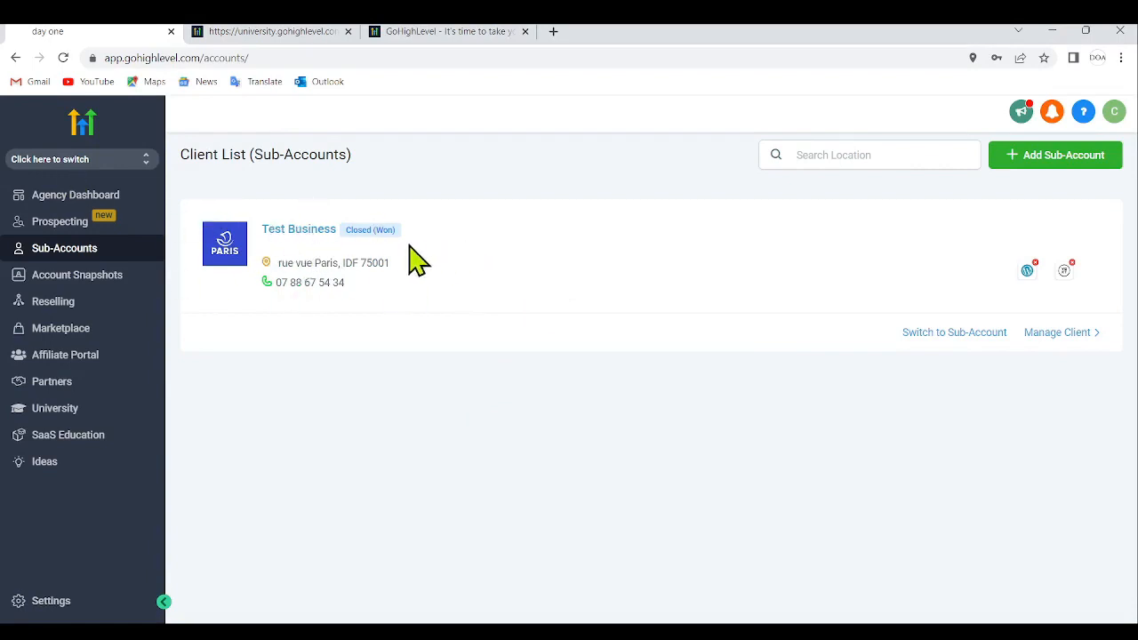
- Open Test Business from the client list, switch to its sub-account and look over the dashboard
left_click(293, 231)
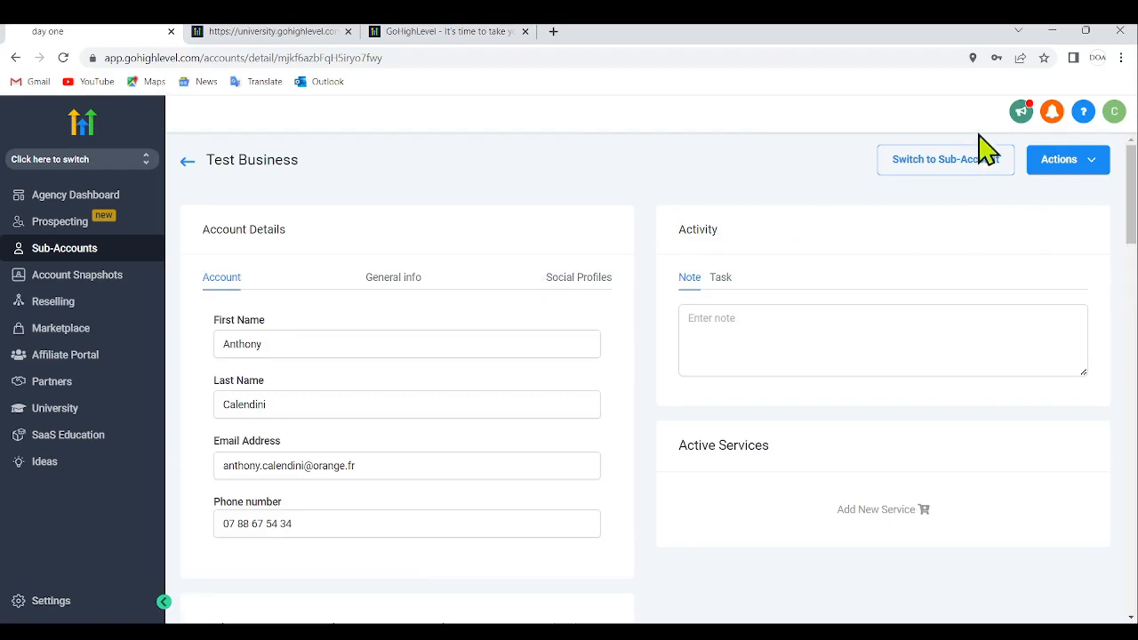
left_click(963, 186)
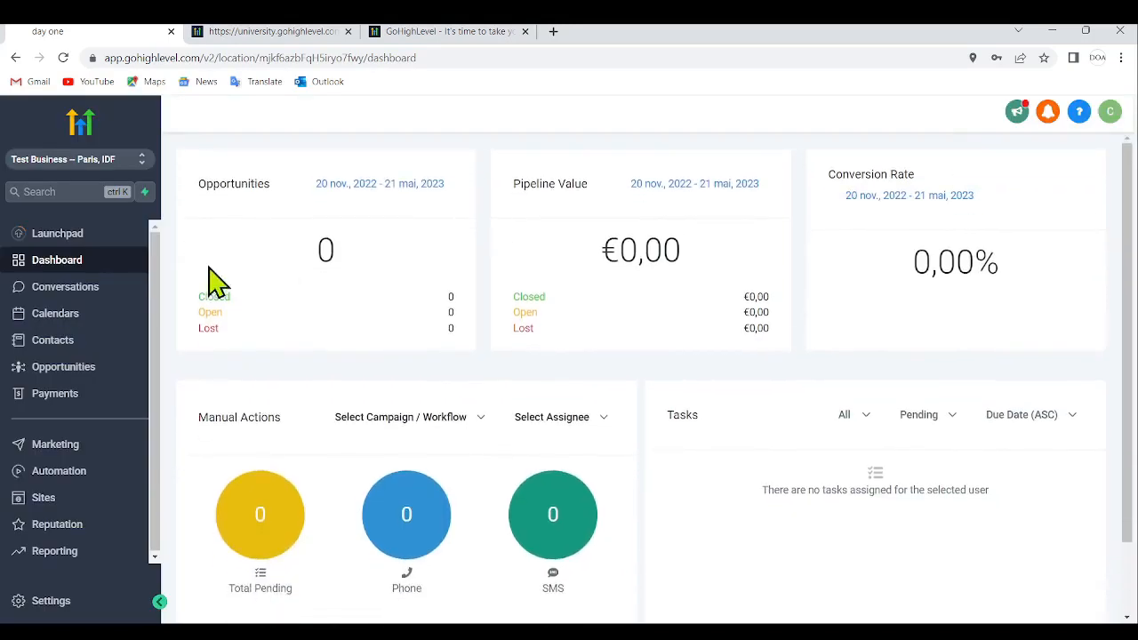
scroll(610, 312, "down", 1)
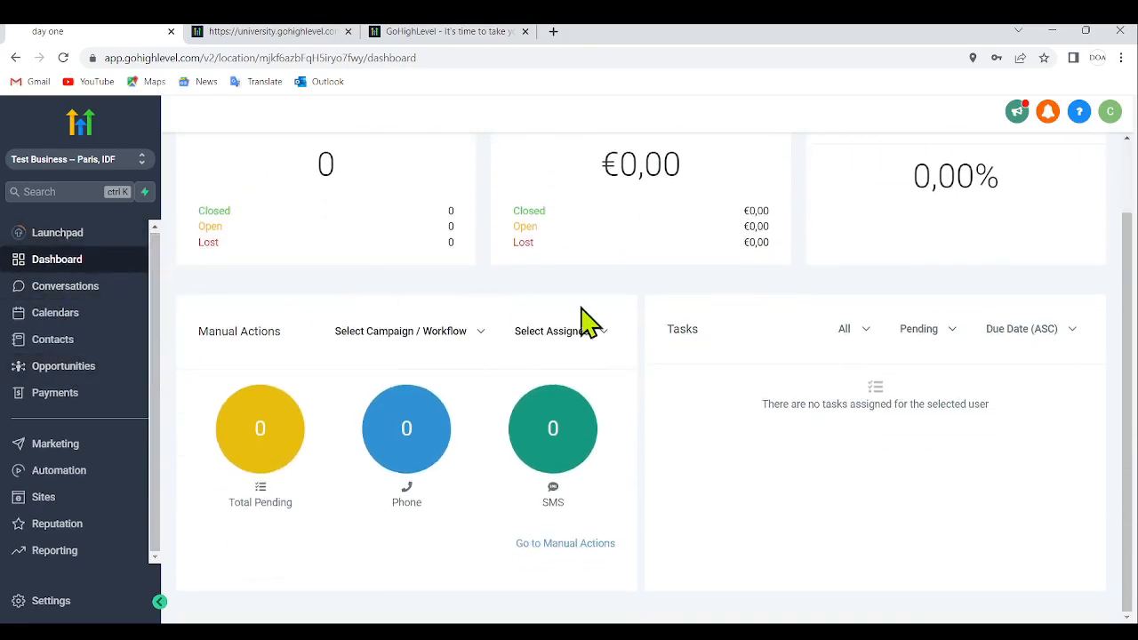
scroll(583, 324, "up", 1)
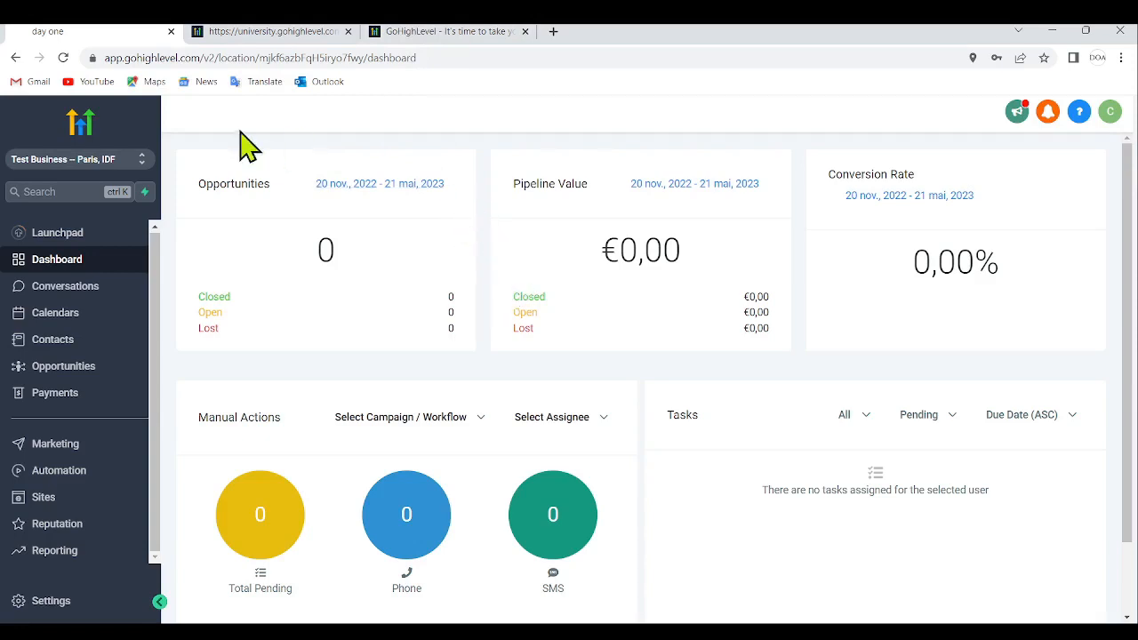
- Review the sub-account's Launchpad connection options and return to its Dashboard overview
left_click(74, 235)
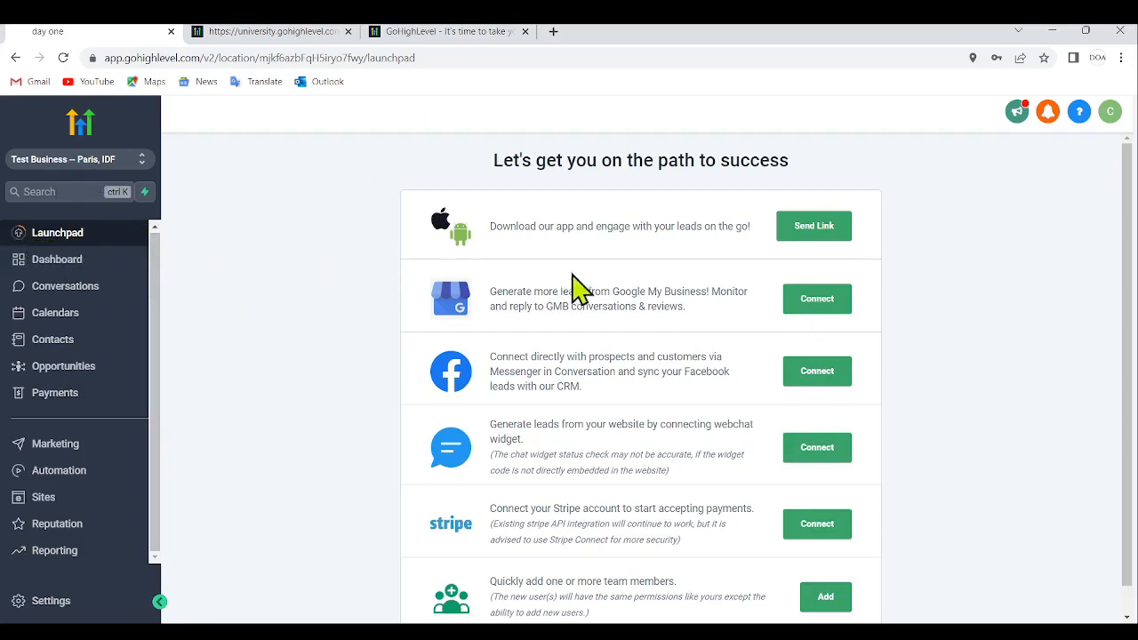
scroll(1132, 261, "down", 1)
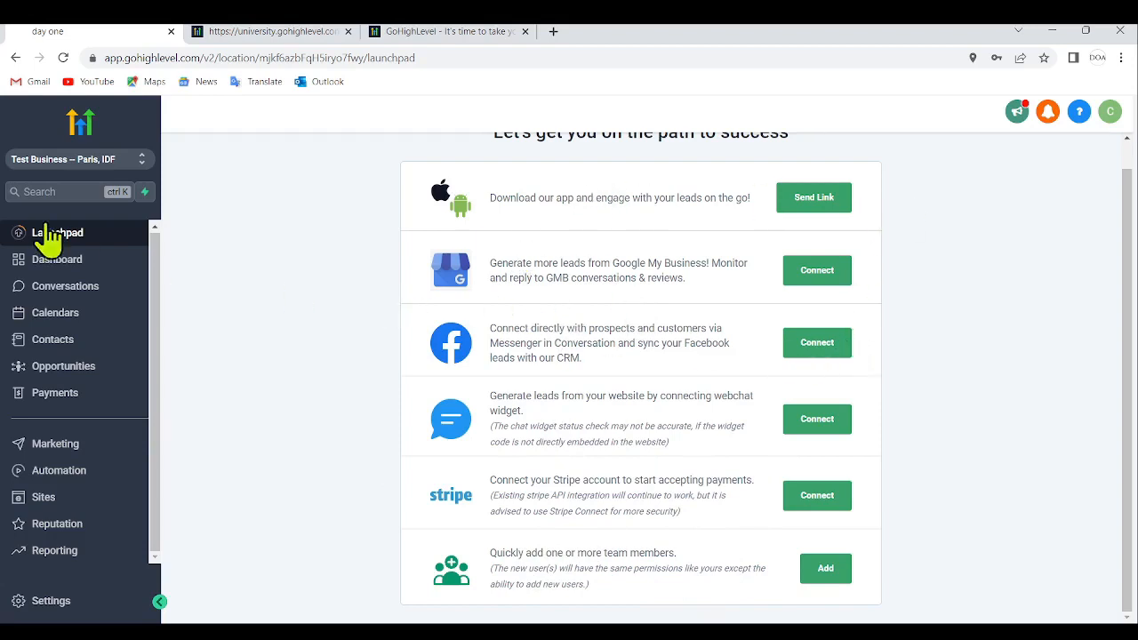
left_click(44, 259)
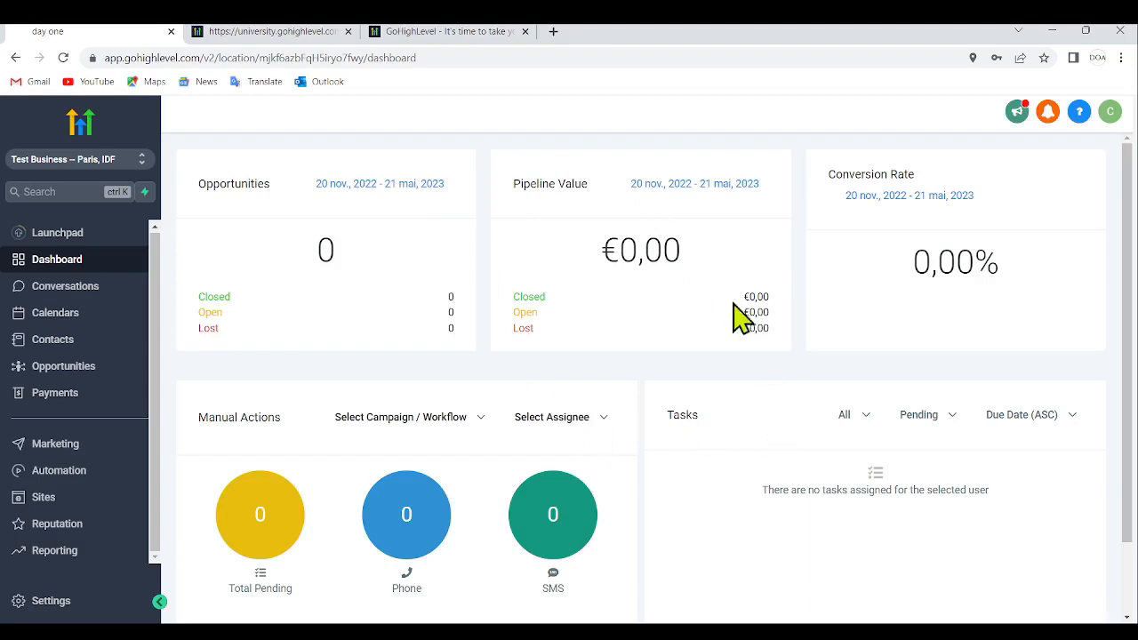
scroll(751, 320, "down", 2)
scroll(800, 284, "up", 2)
- Look through the sub-account's Conversations, Calendars, Contacts and Opportunities sections
left_click(54, 297)
mouse_move(591, 143)
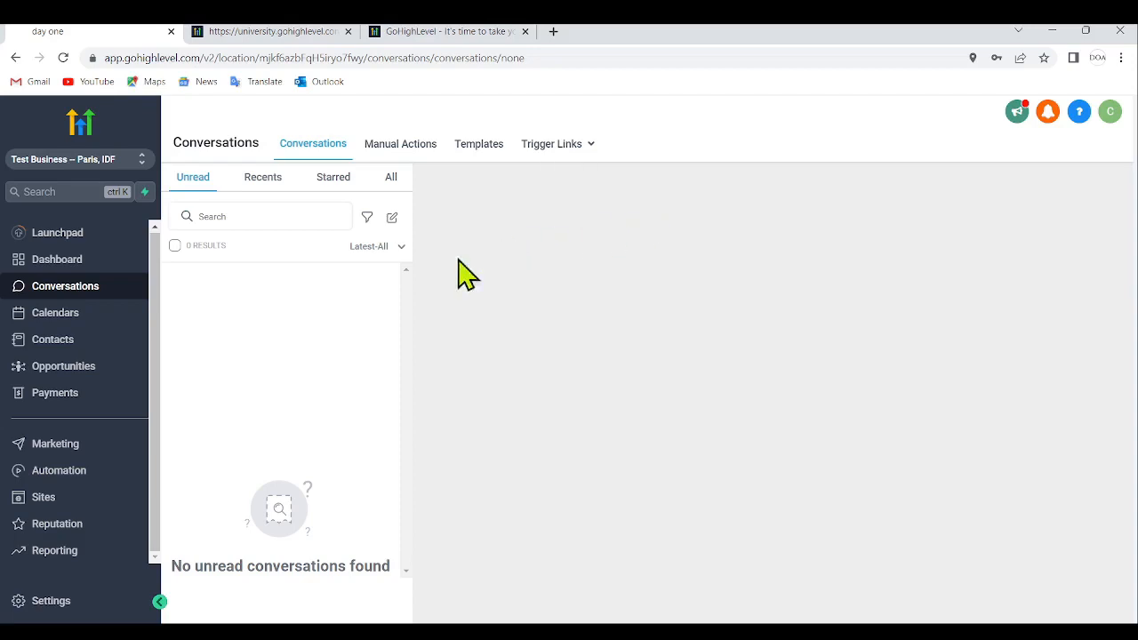
left_click(55, 317)
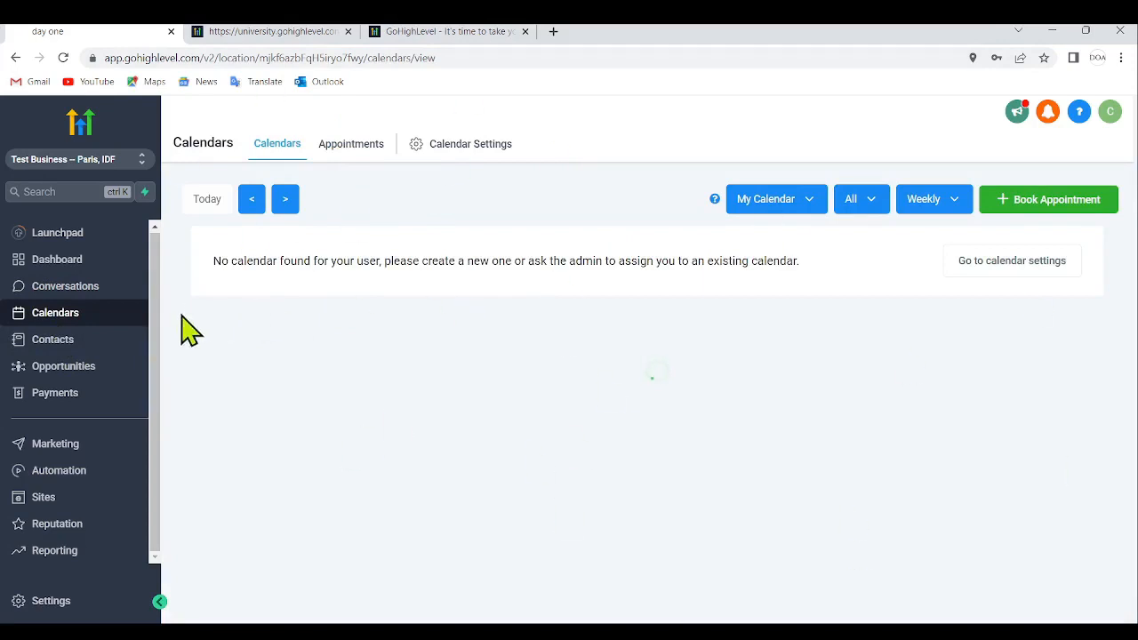
left_click(49, 343)
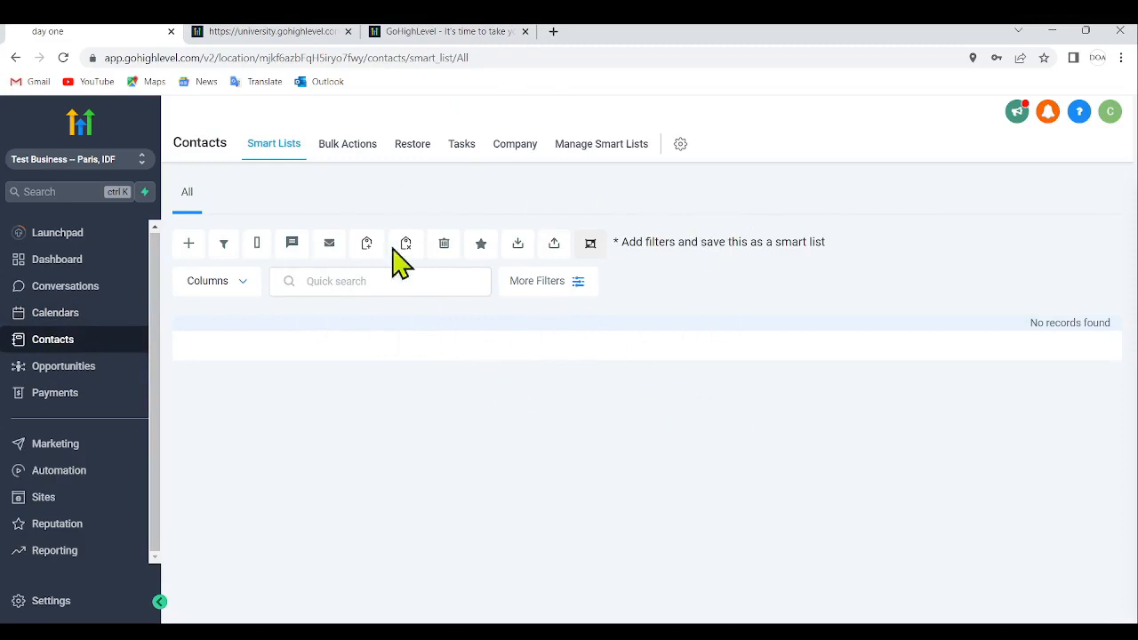
left_click(81, 368)
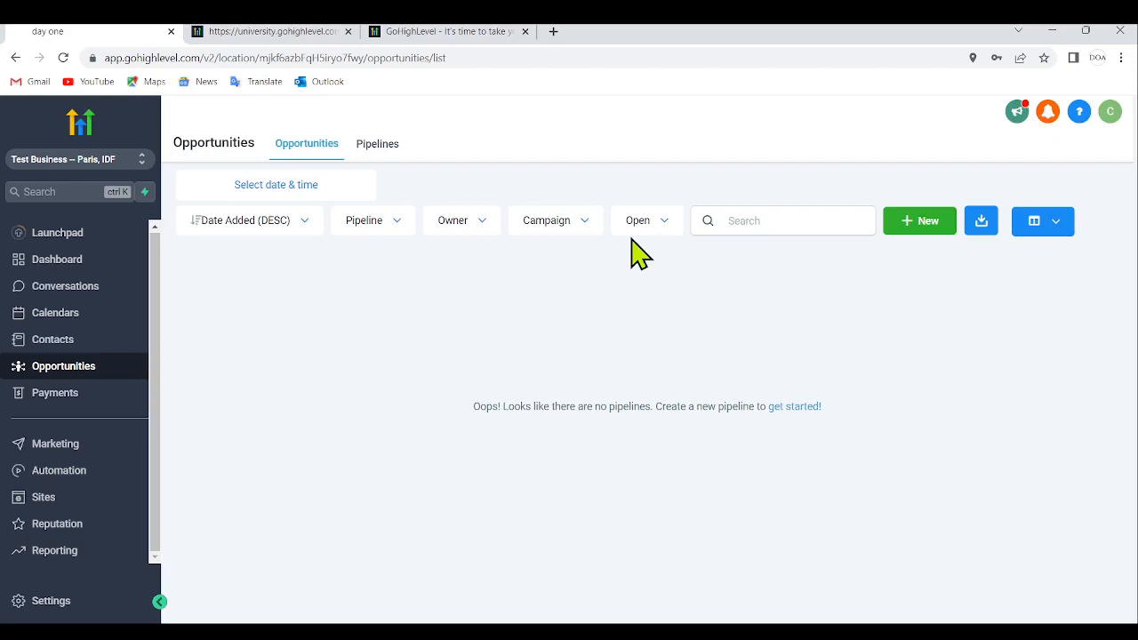
- Look through the Payments section's invoices, orders, subscriptions, transactions, products, coupons and tax settings
left_click(82, 396)
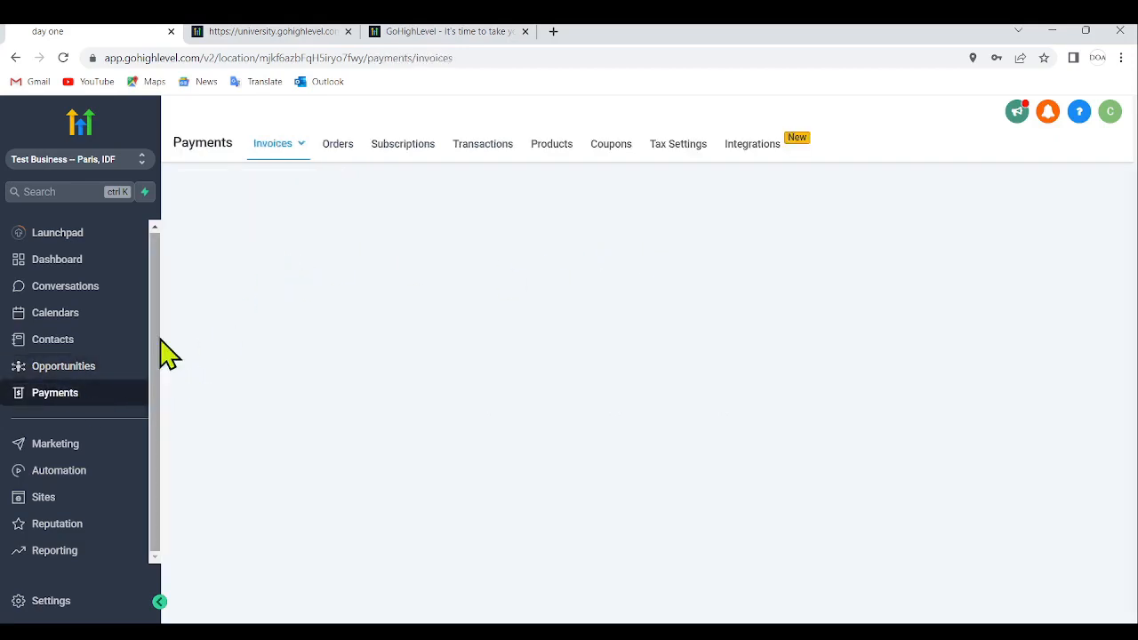
mouse_move(294, 155)
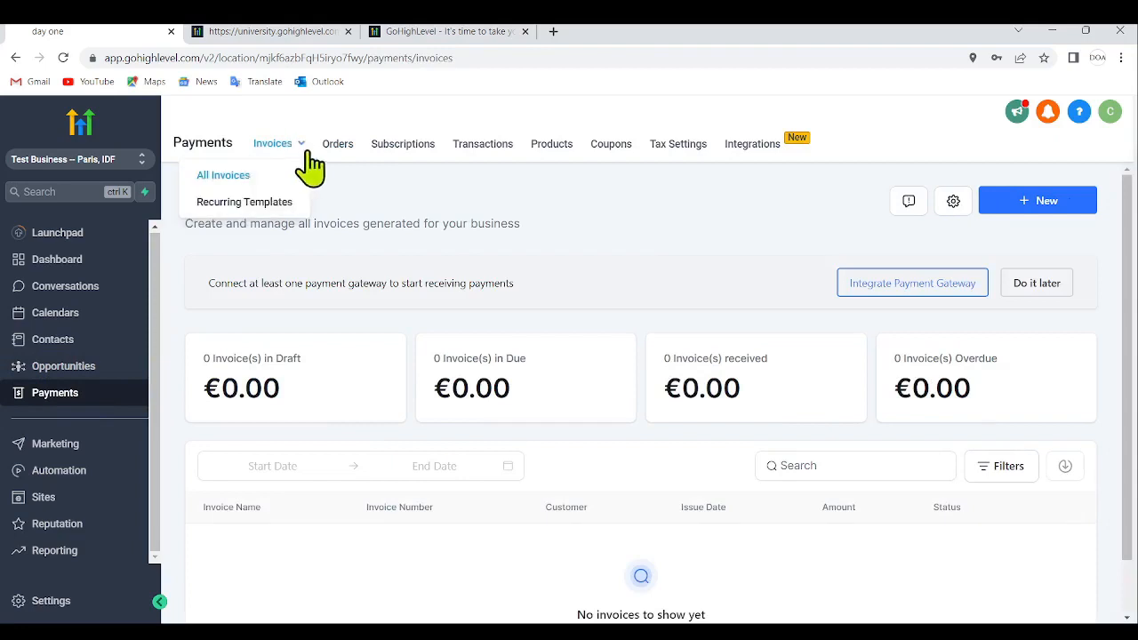
left_click(337, 148)
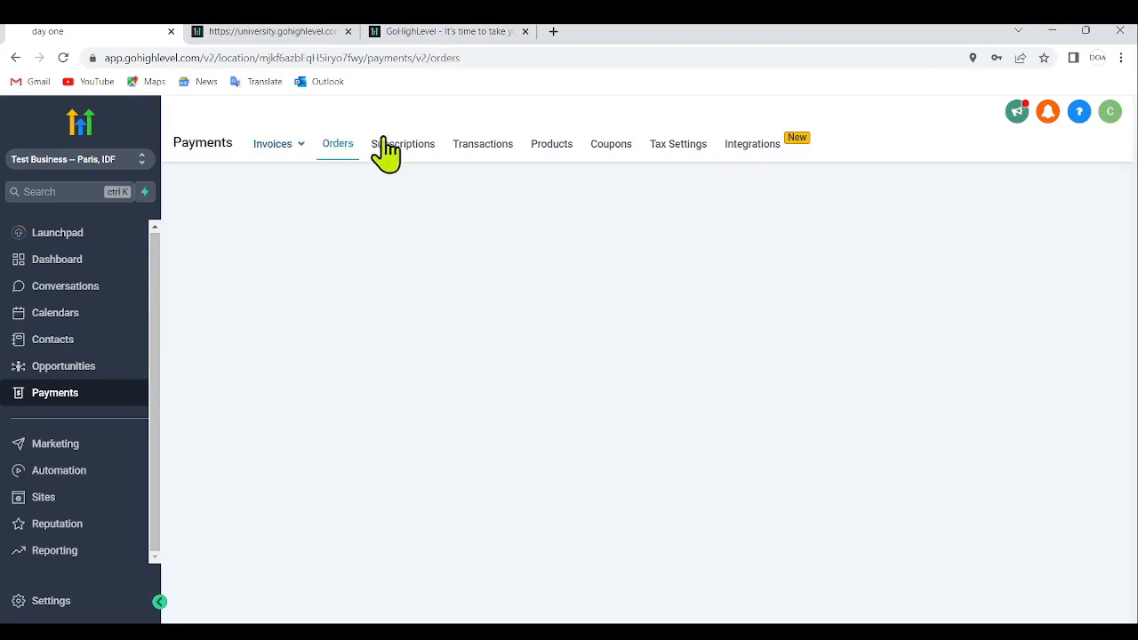
left_click(405, 146)
left_click(503, 151)
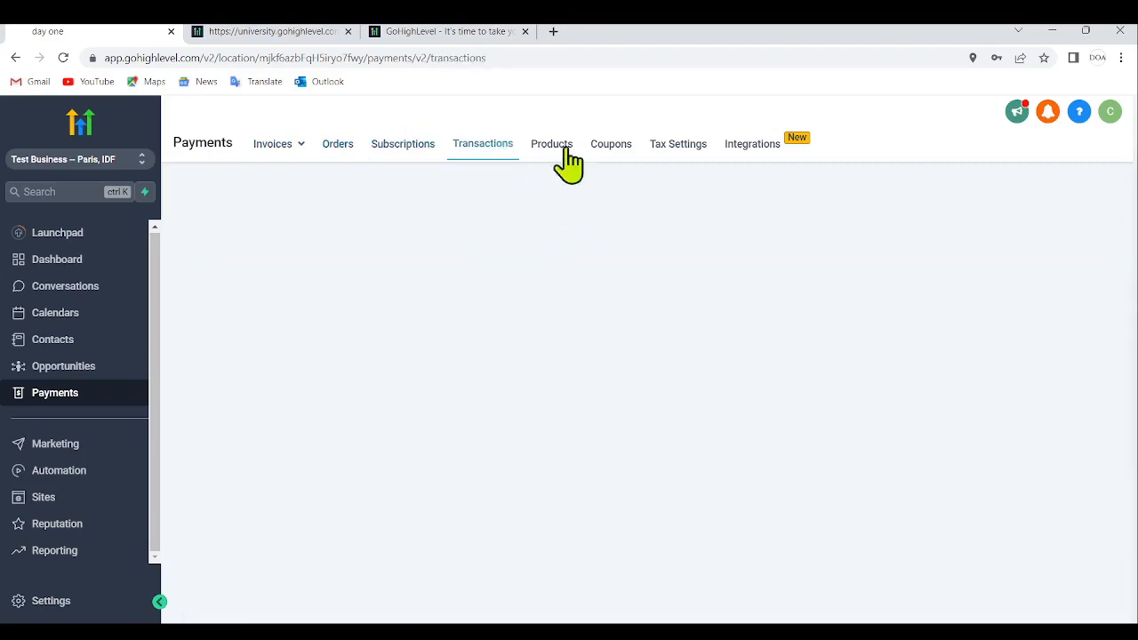
left_click(556, 155)
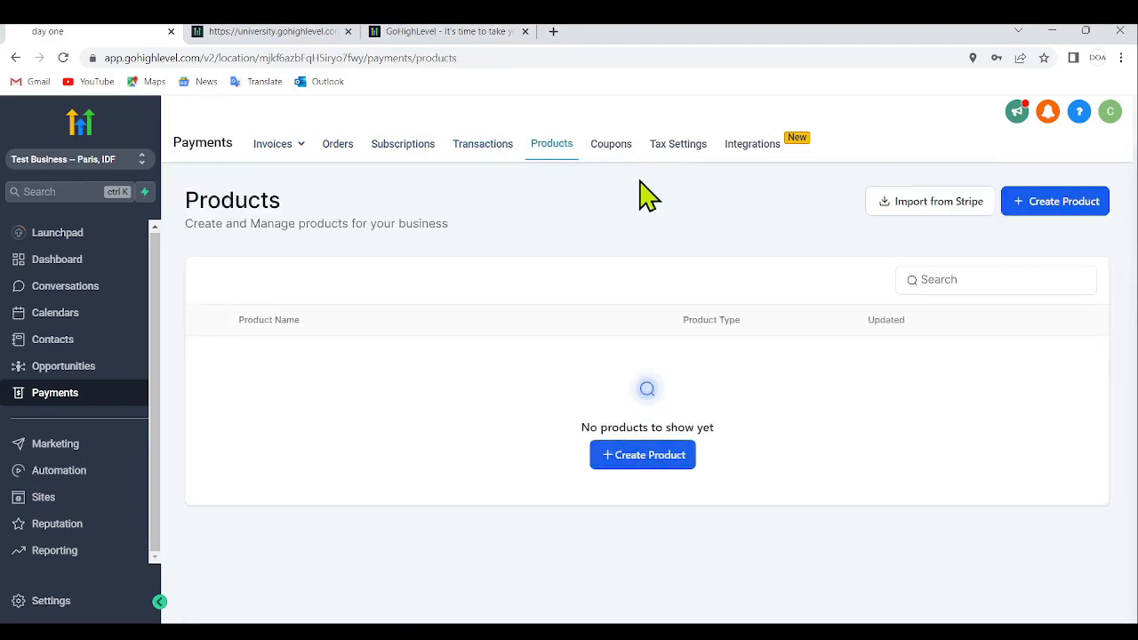
left_click(614, 148)
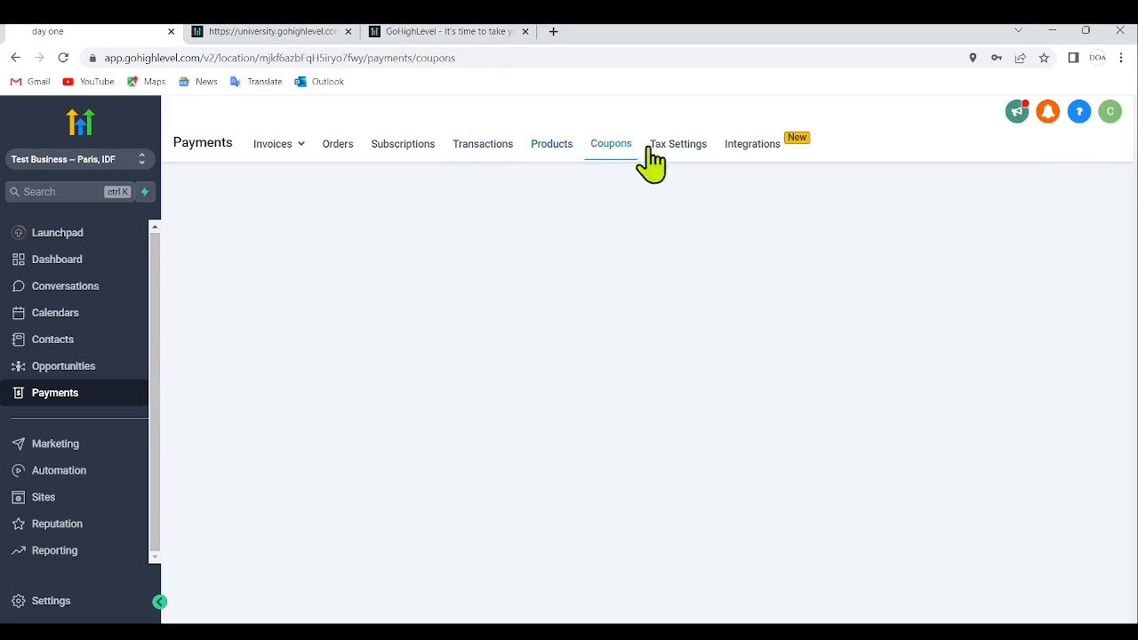
left_click(696, 155)
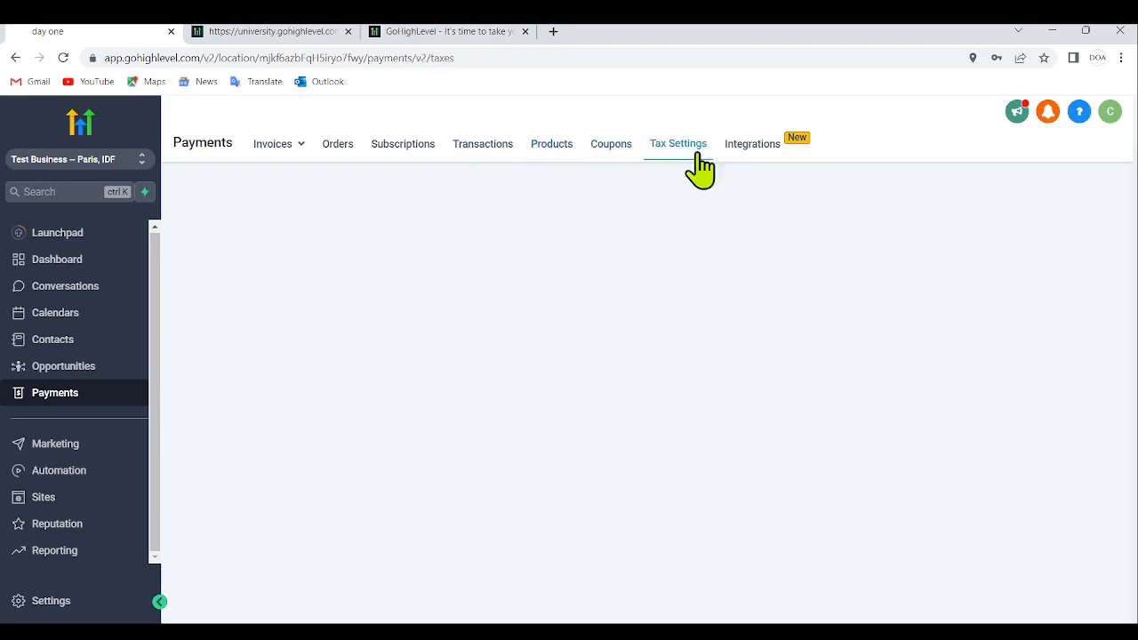
- Examine the payment gateway integrations offered for NMI, Authorize.net and Stripe
left_click(751, 146)
scroll(774, 356, "down", 1)
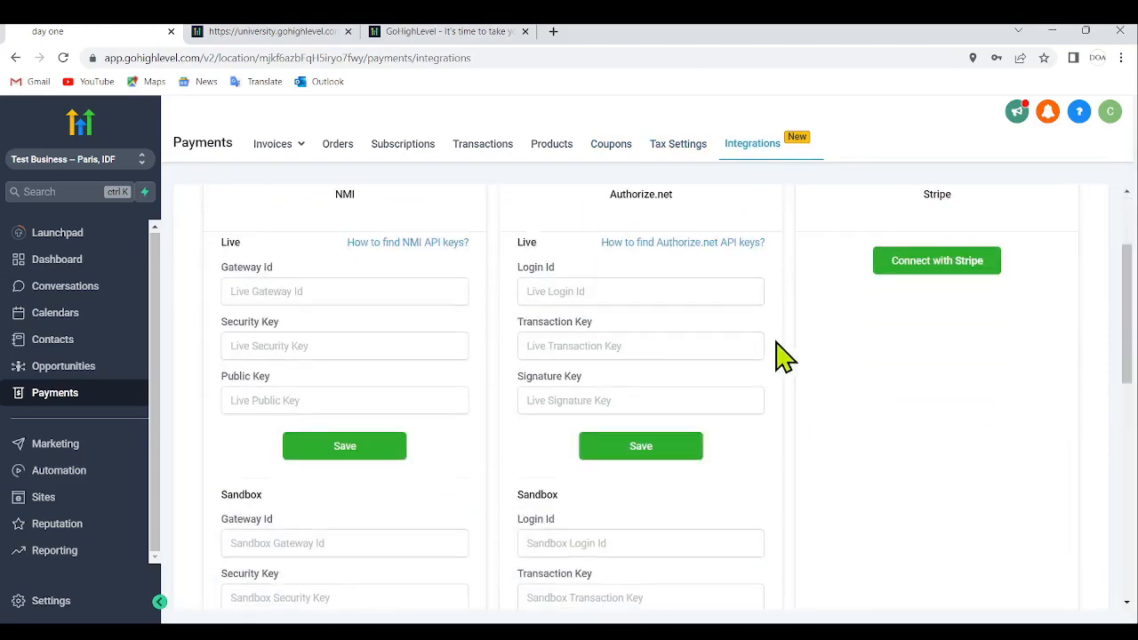
scroll(772, 356, "up", 2)
scroll(765, 337, "down", 5)
scroll(584, 348, "up", 5)
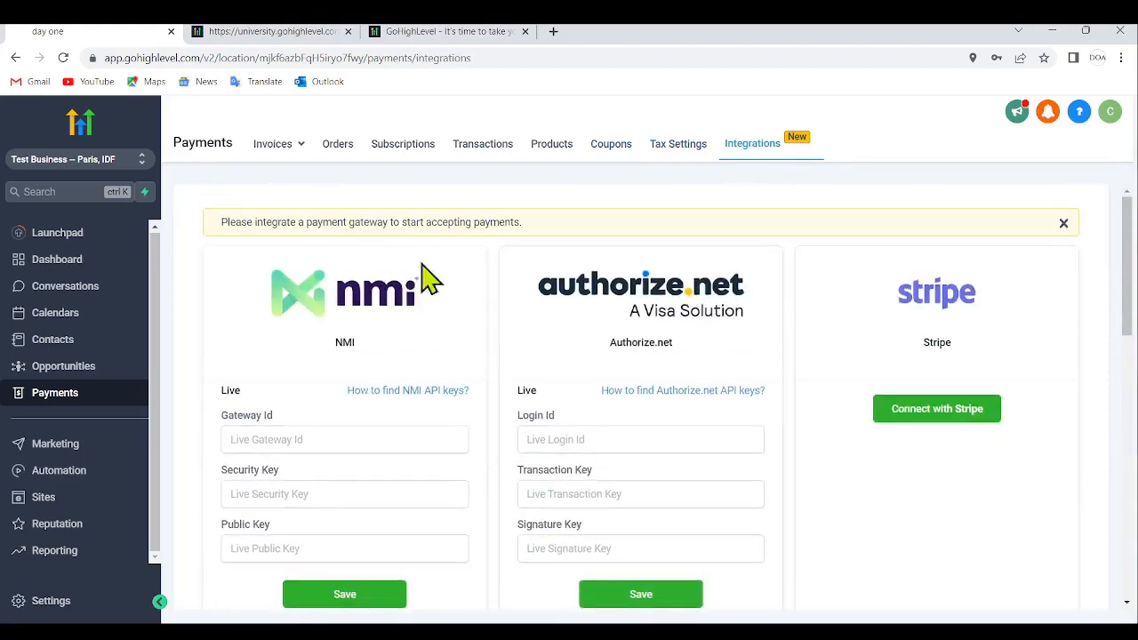
- Review Marketing's social planner, email options and message templates, and open the Automation workflow list
left_click(96, 464)
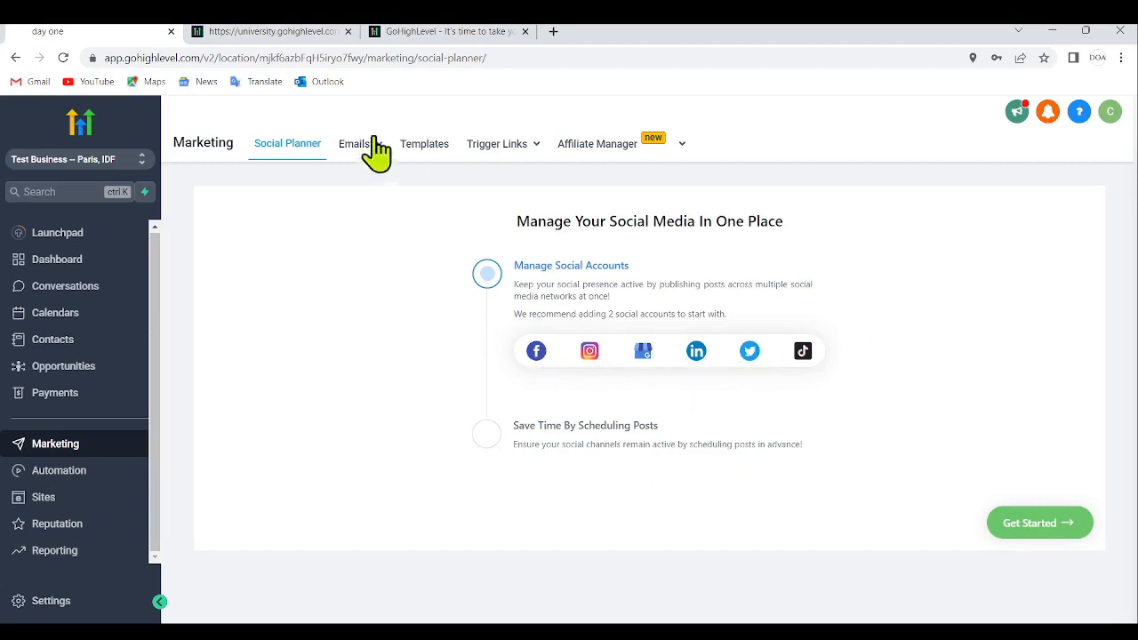
left_click(347, 147)
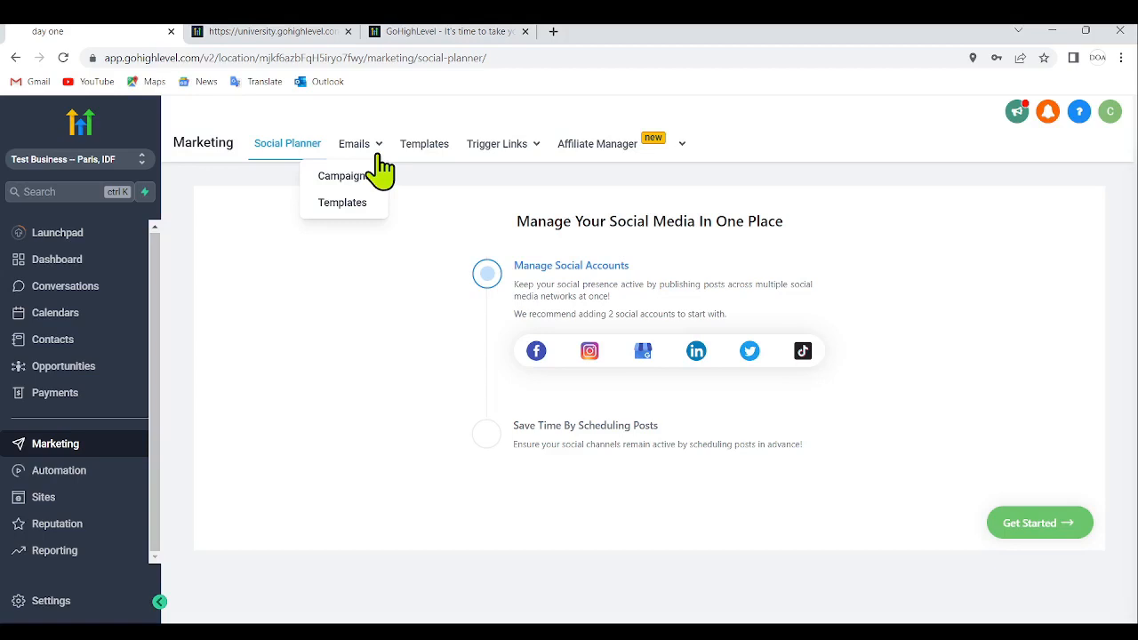
left_click(424, 148)
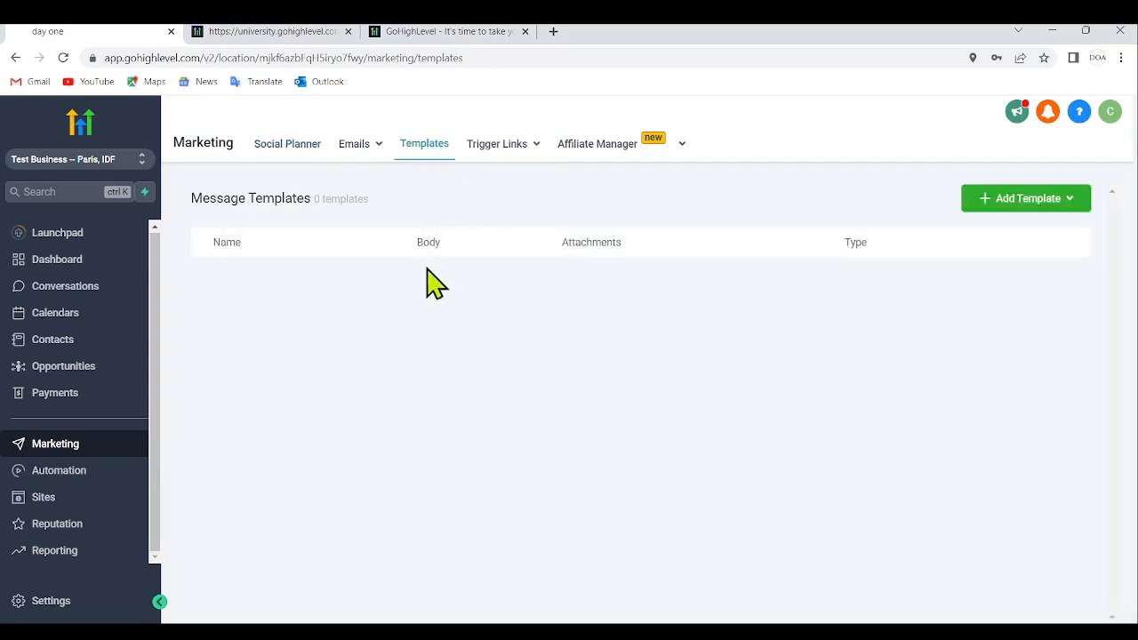
mouse_move(511, 155)
mouse_move(620, 155)
left_click(56, 478)
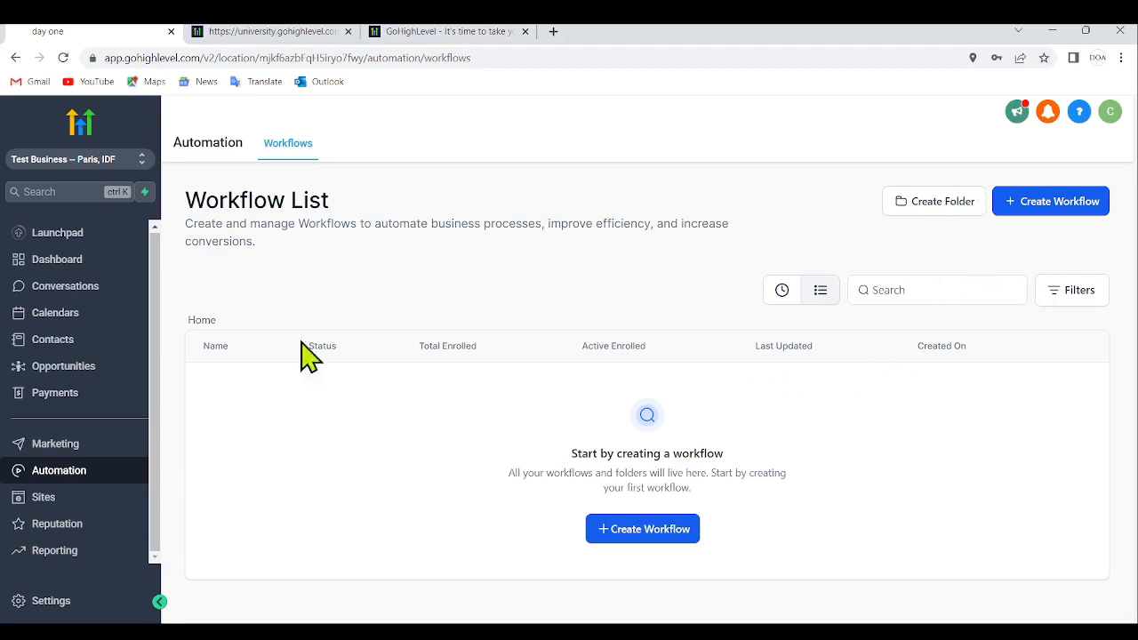
- Look through the Sites section's funnels, websites, blogs, WordPress, memberships and forms options, chat widget and media page
left_click(95, 491)
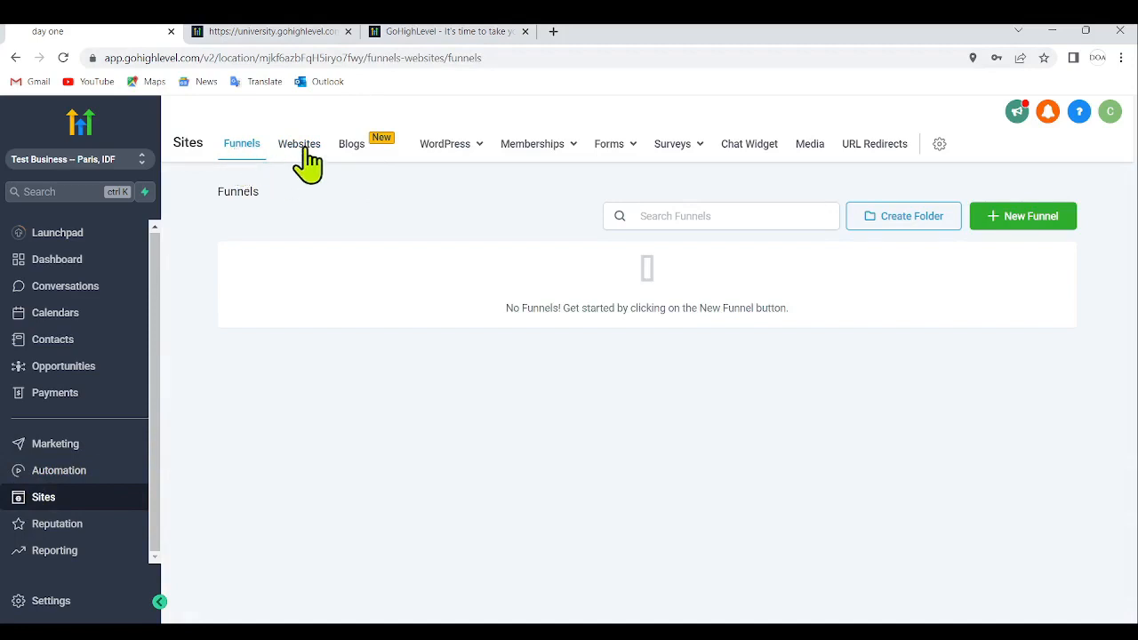
left_click(302, 148)
left_click(367, 153)
mouse_move(460, 155)
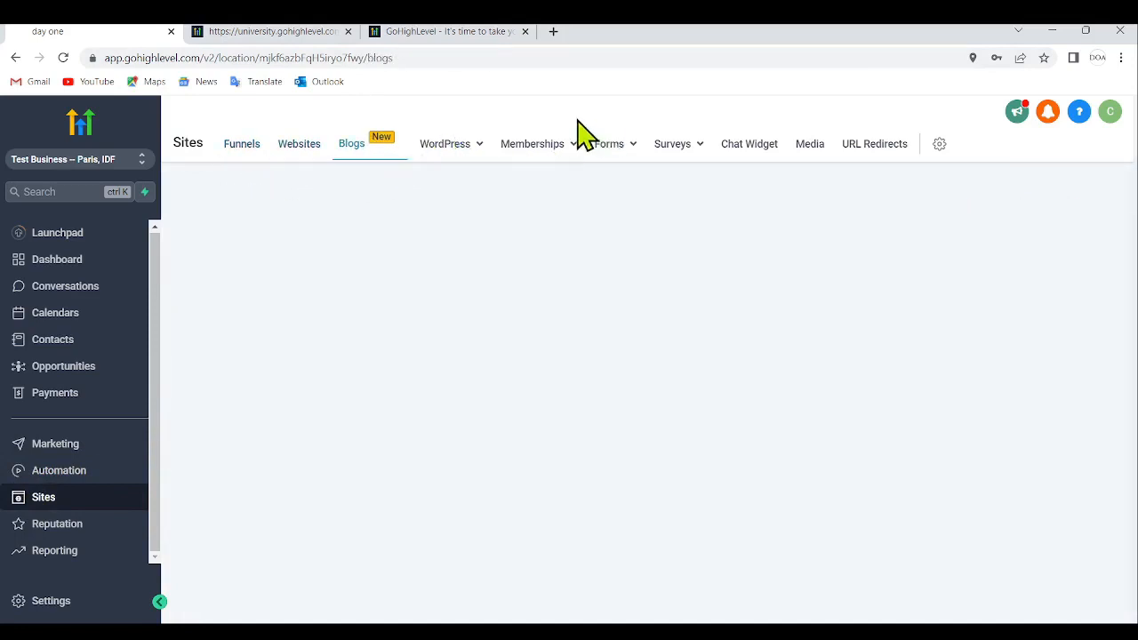
mouse_move(562, 158)
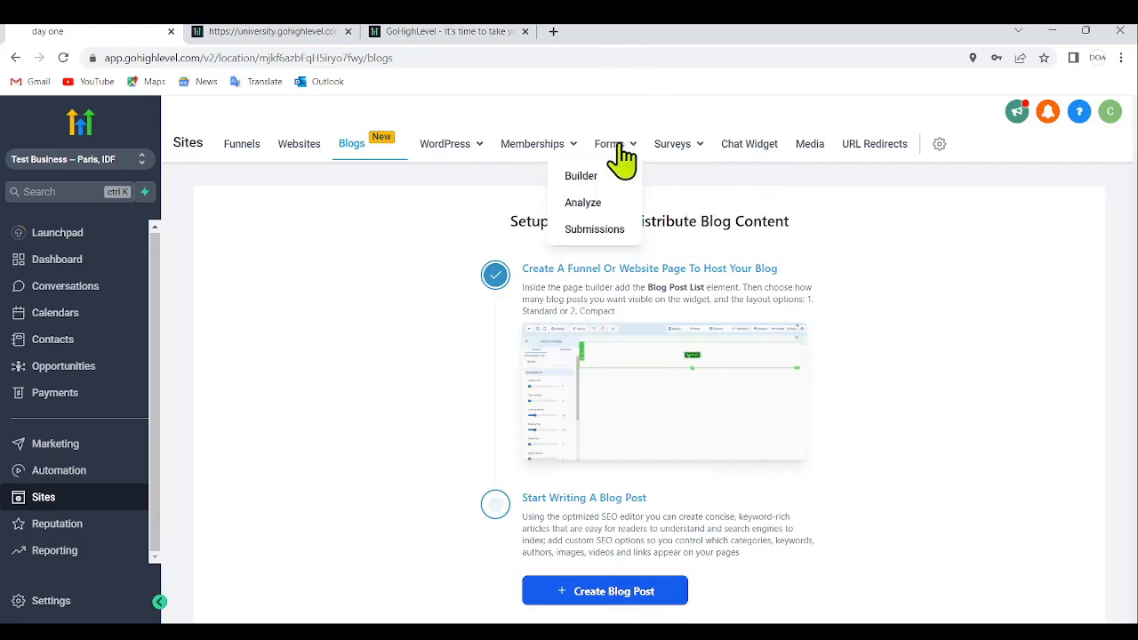
left_click(762, 155)
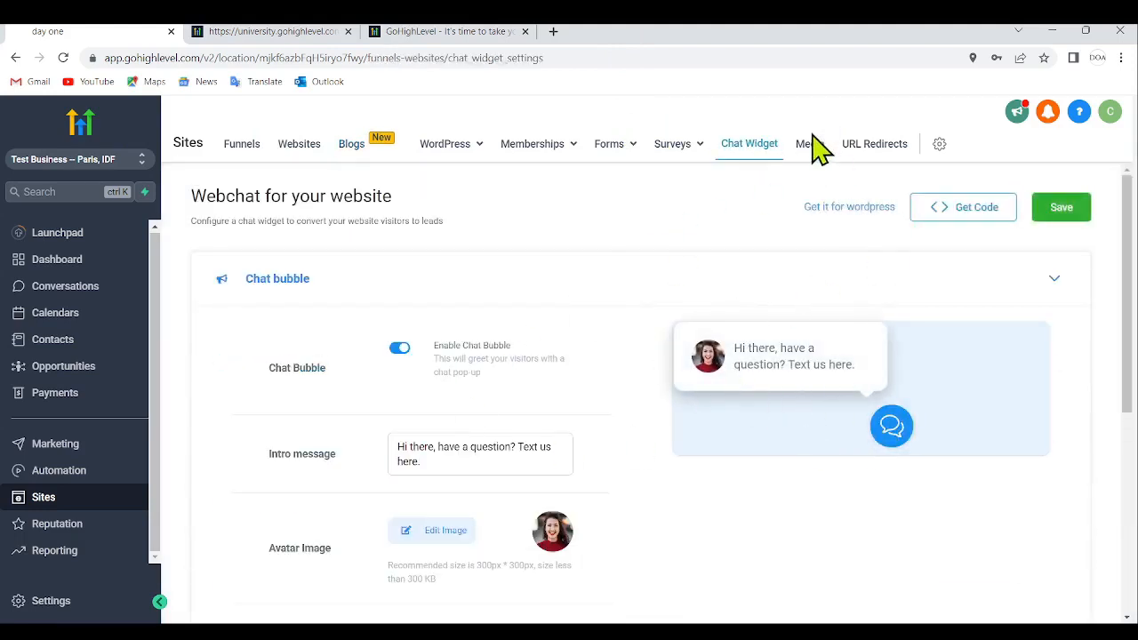
left_click(811, 146)
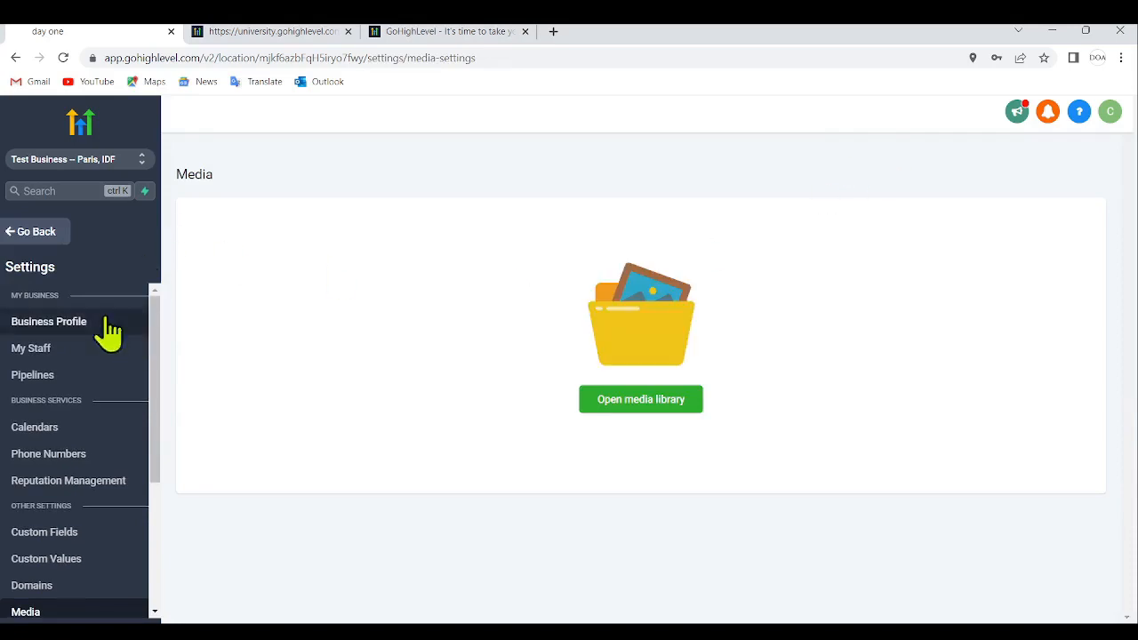
left_click(35, 233)
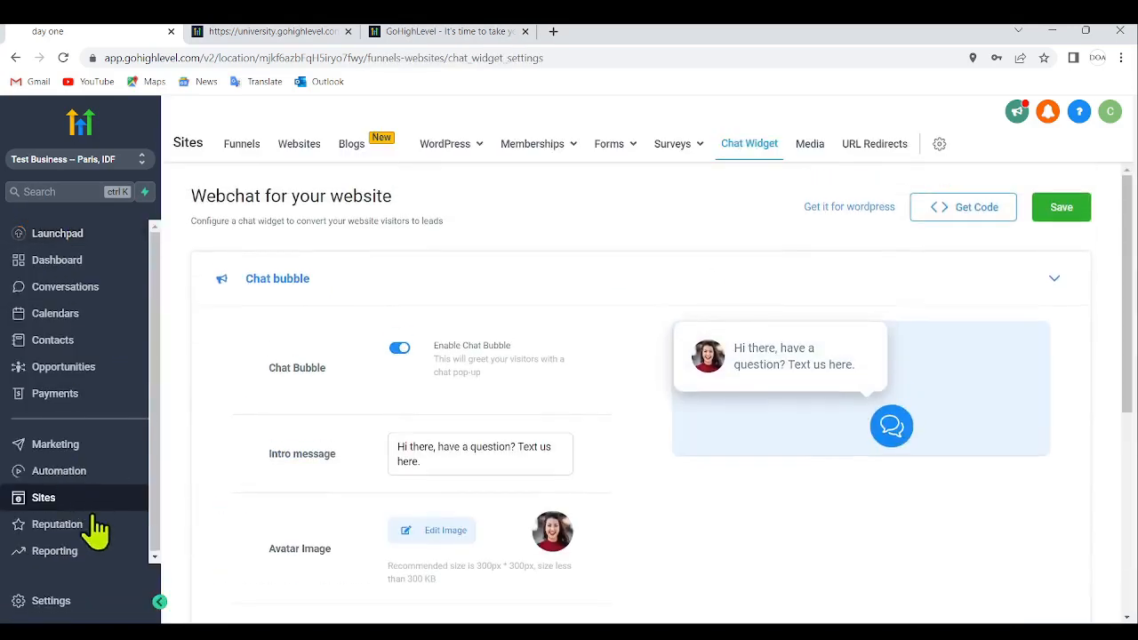
- Review the Reputation overview and the Google Ads report with its campaign table in Reporting
left_click(80, 526)
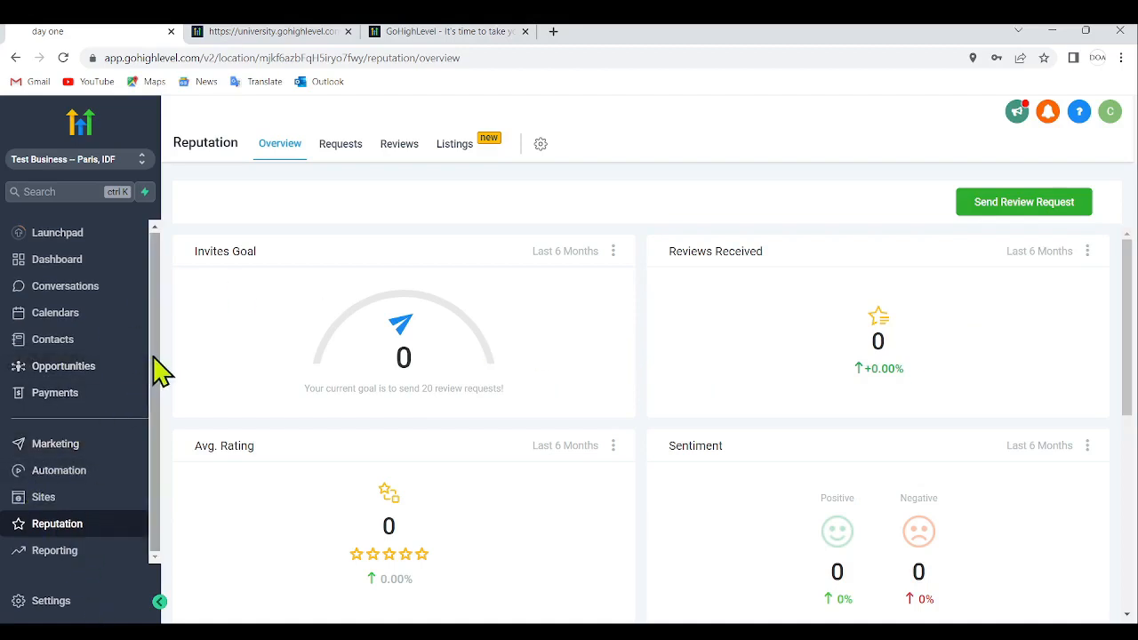
left_click(94, 553)
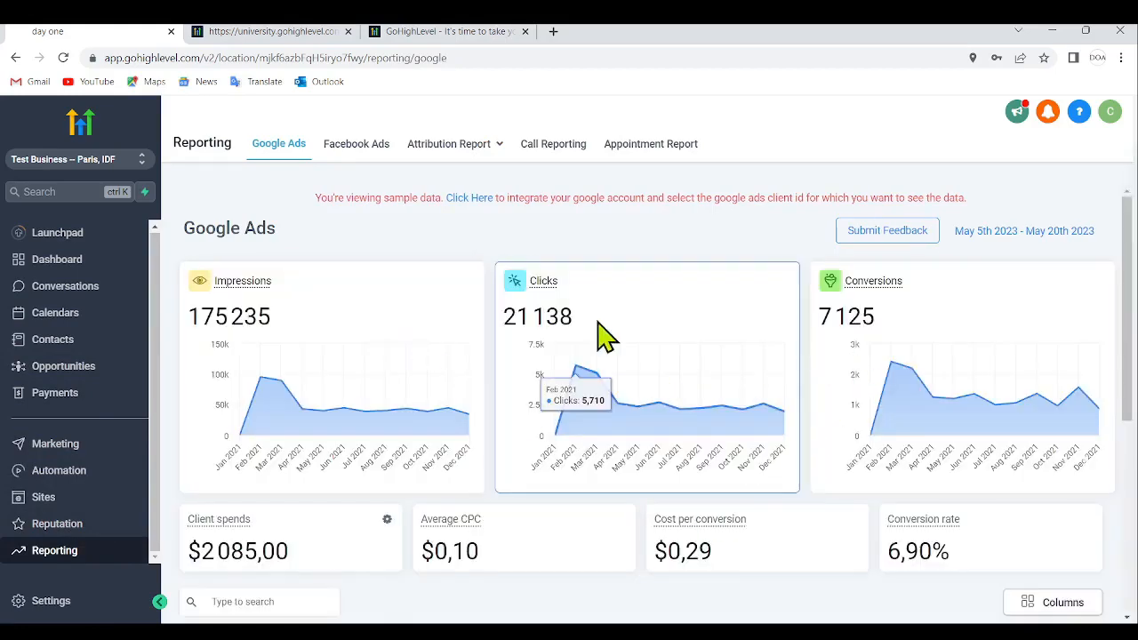
scroll(871, 410, "down", 2)
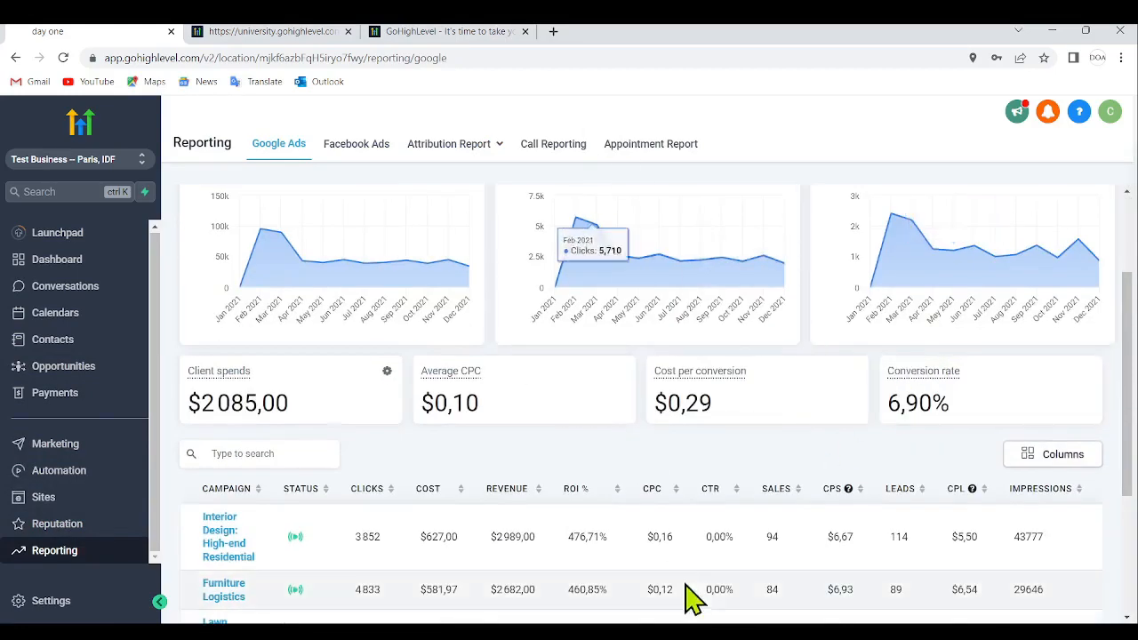
scroll(770, 503, "down", 3)
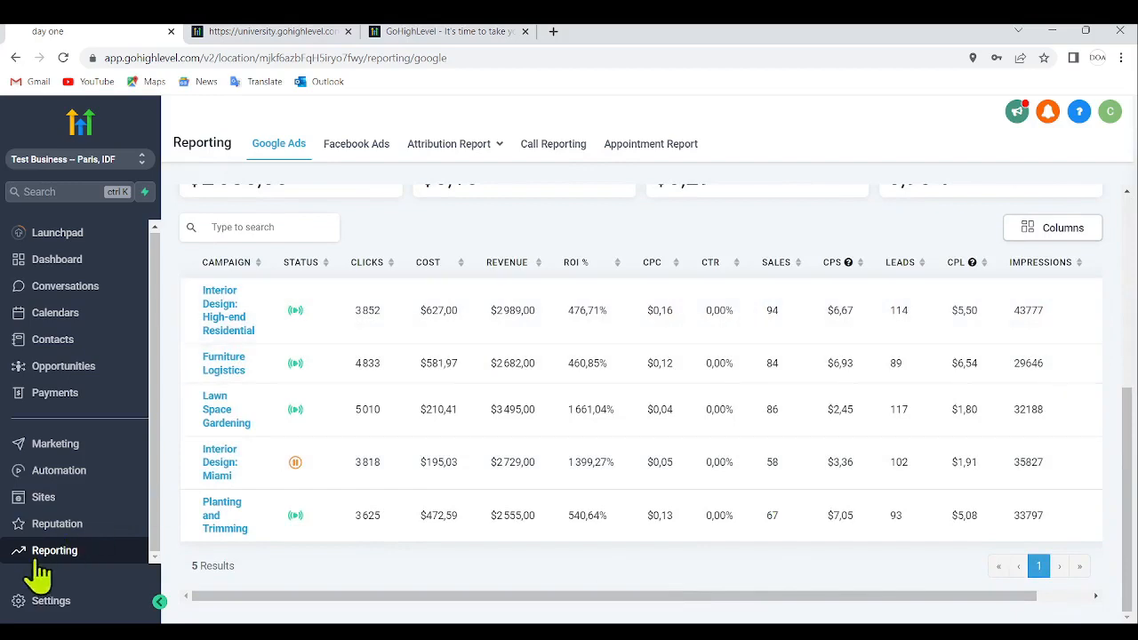
- Look through the sub-account's settings, viewing the staff and pipelines pages and the remaining settings categories
left_click(91, 610)
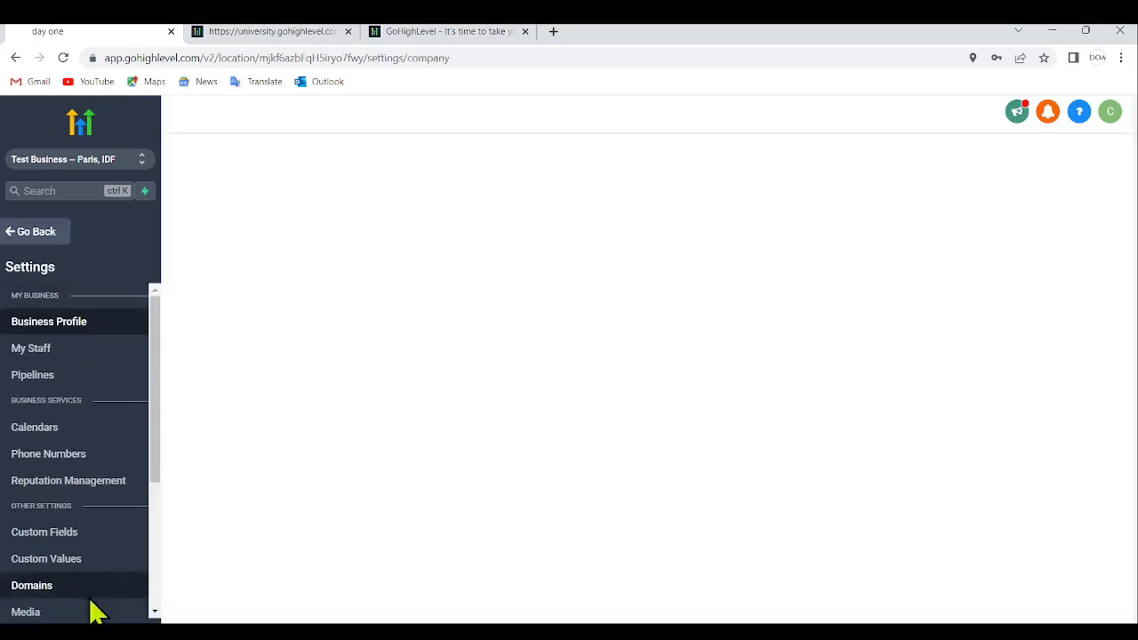
left_click(52, 355)
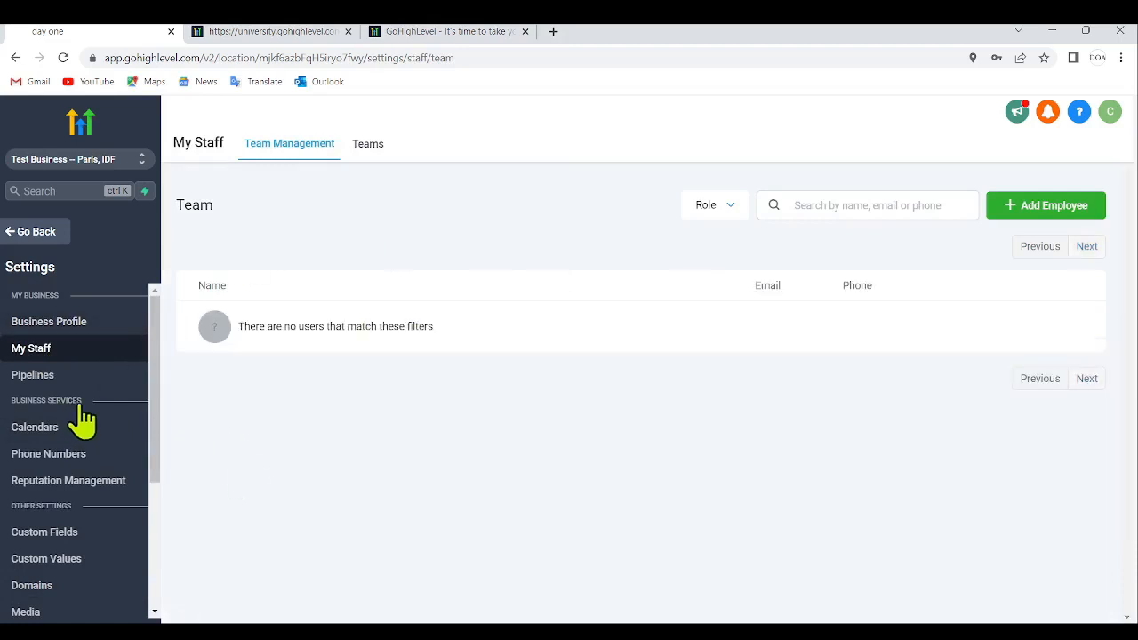
left_click(82, 376)
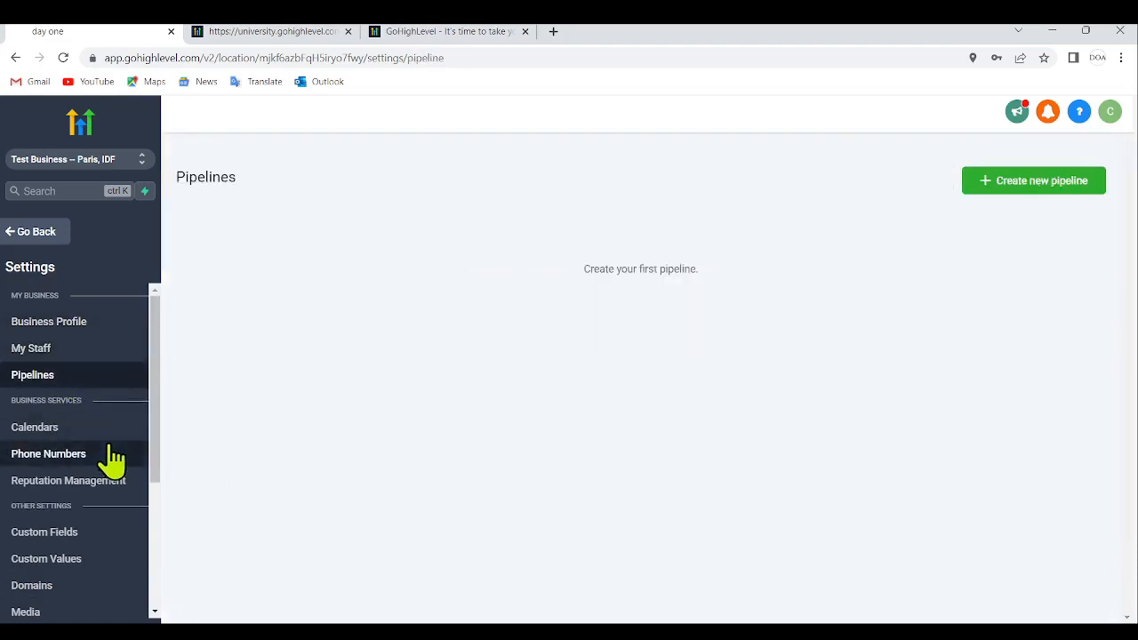
scroll(86, 436, "down", 3)
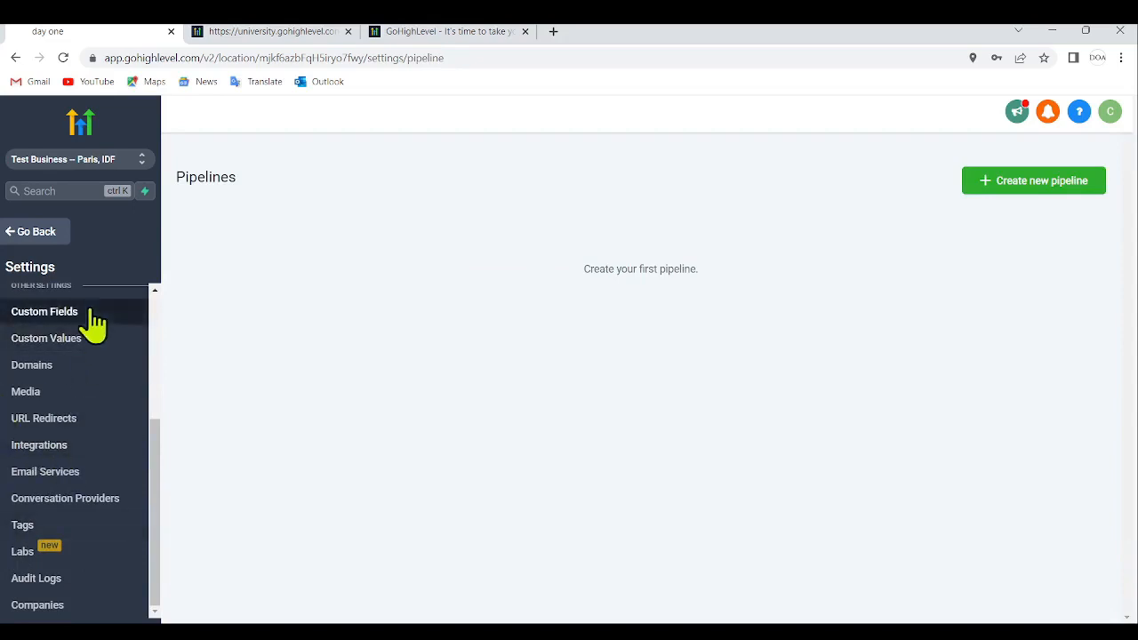
left_click_drag(154, 469, 179, 410)
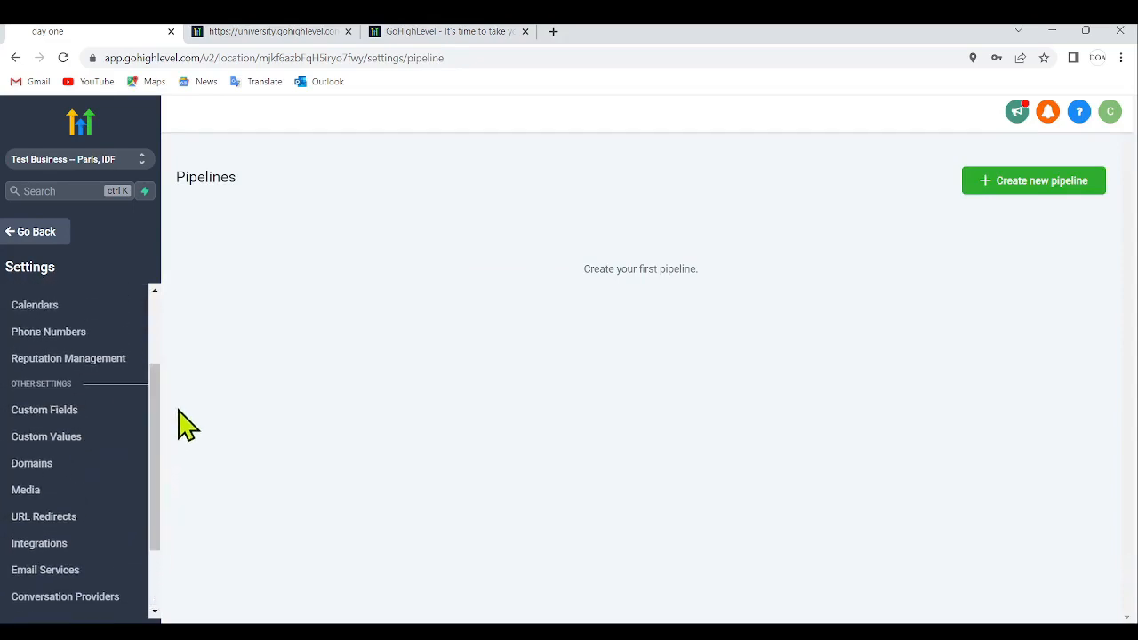